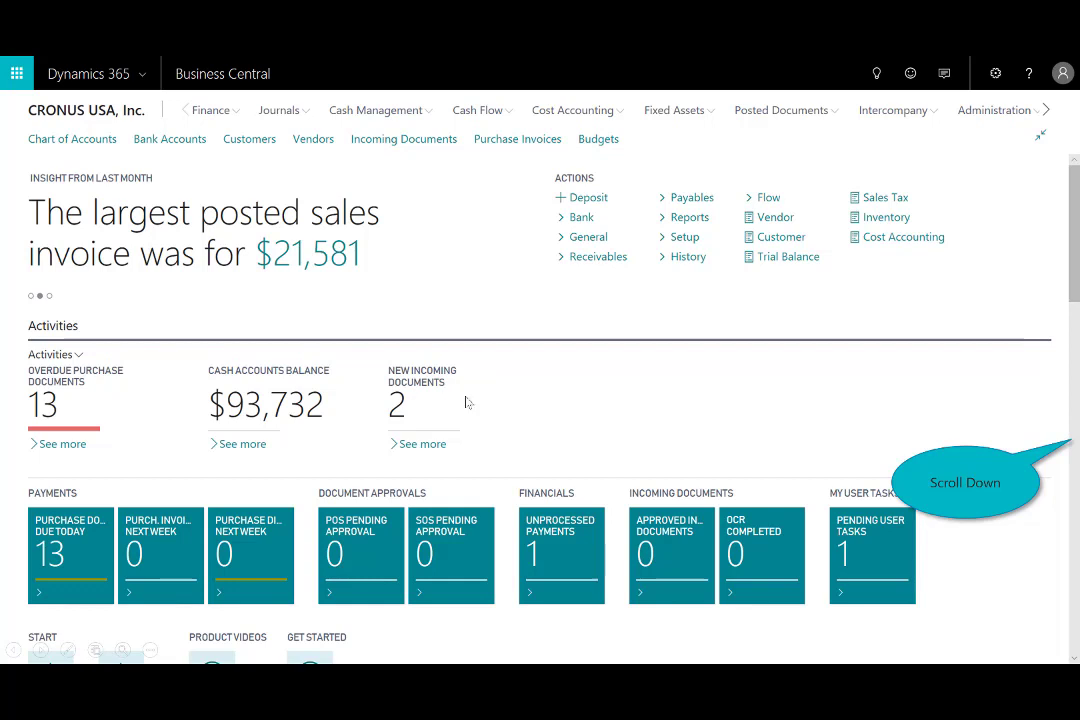
# Drill into the 10W bar of the Aged Accounts Receivable chart to examine its customer ledger entries, and return to the home page.
pyautogui.click(1072, 483)
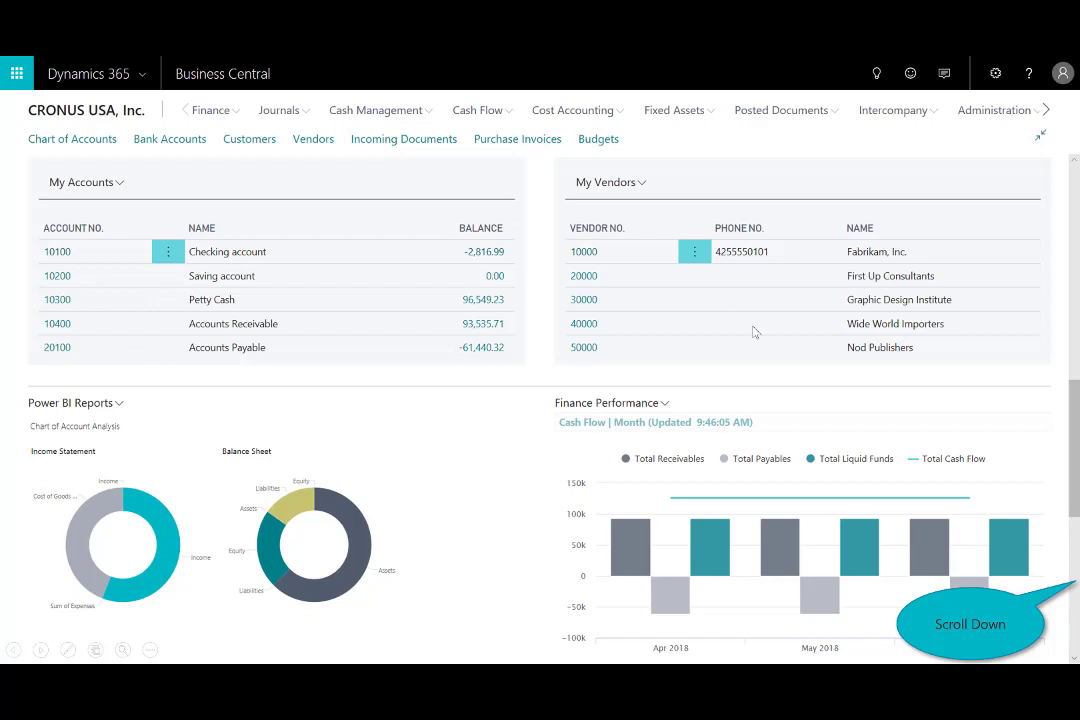
pyautogui.scroll(-10, 755, 332)
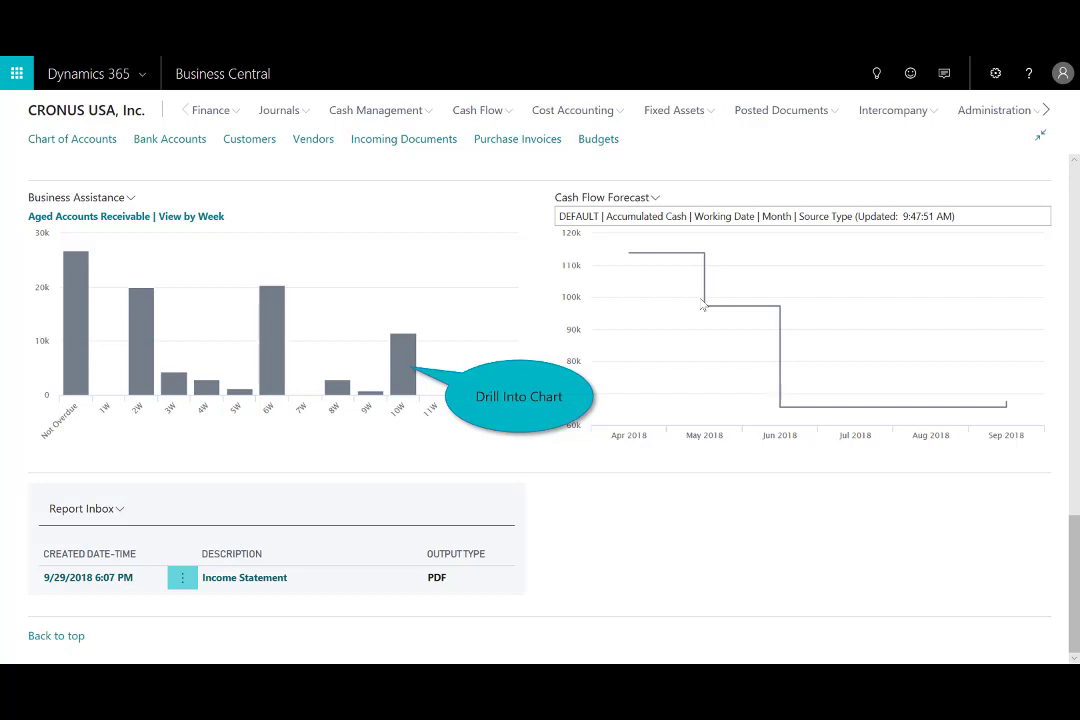
pyautogui.click(405, 367)
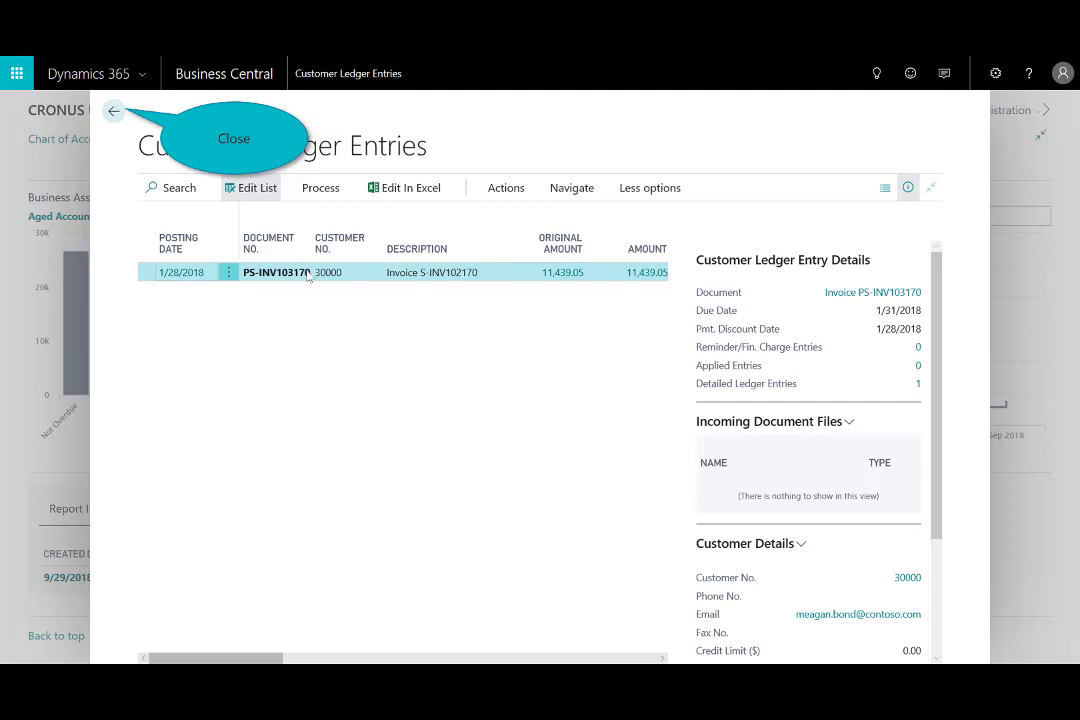
pyautogui.click(113, 112)
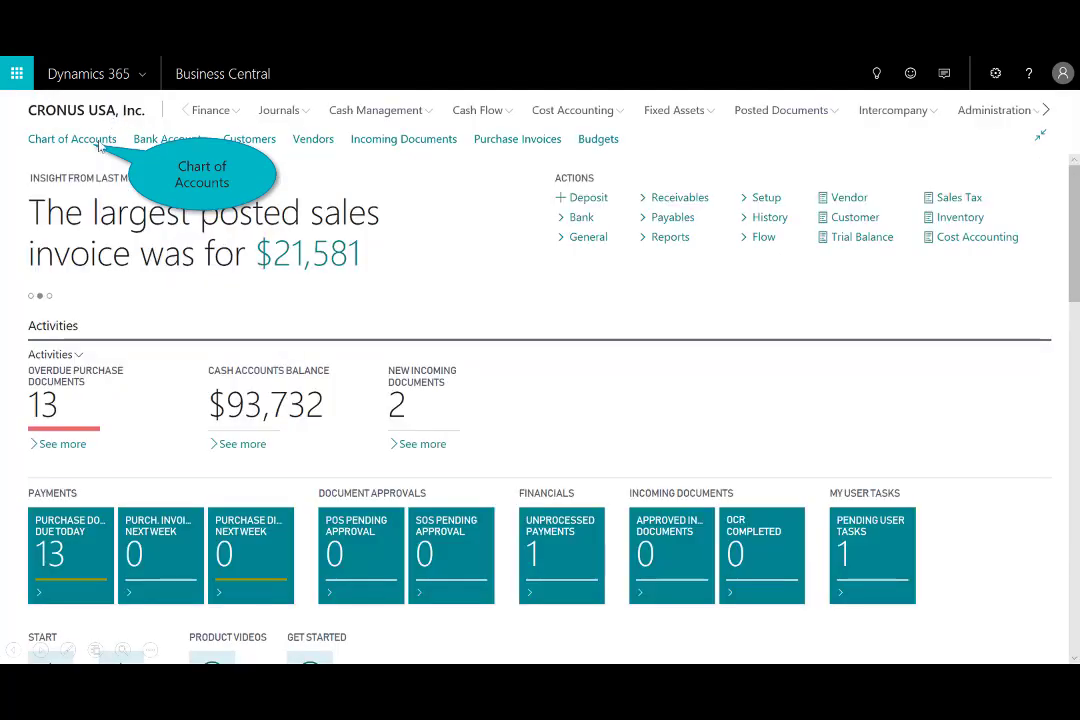
# Review the chart of accounts, and preview the Trial Balance Detail/Summary report from the home page.
pyautogui.click(88, 139)
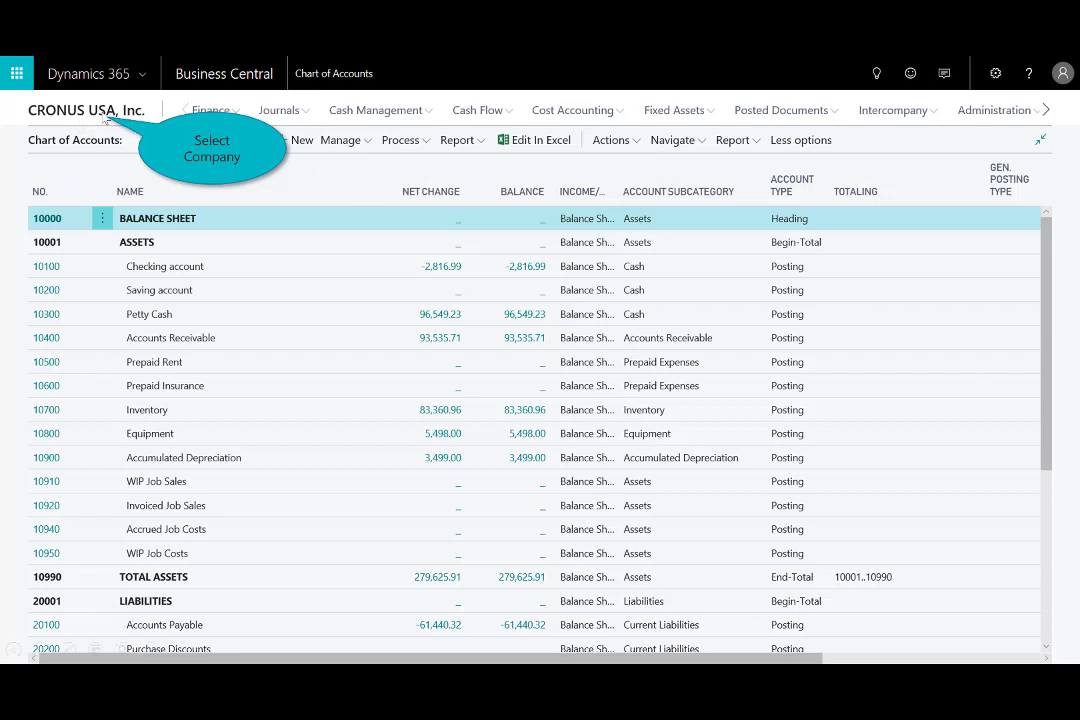
pyautogui.click(88, 108)
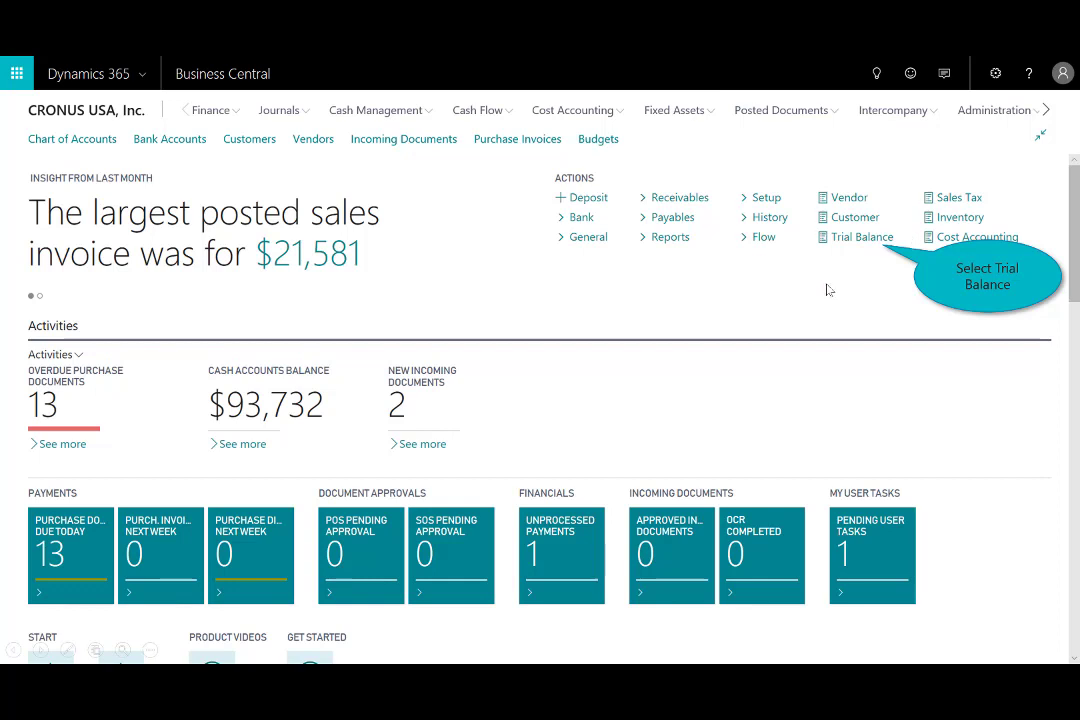
pyautogui.click(862, 242)
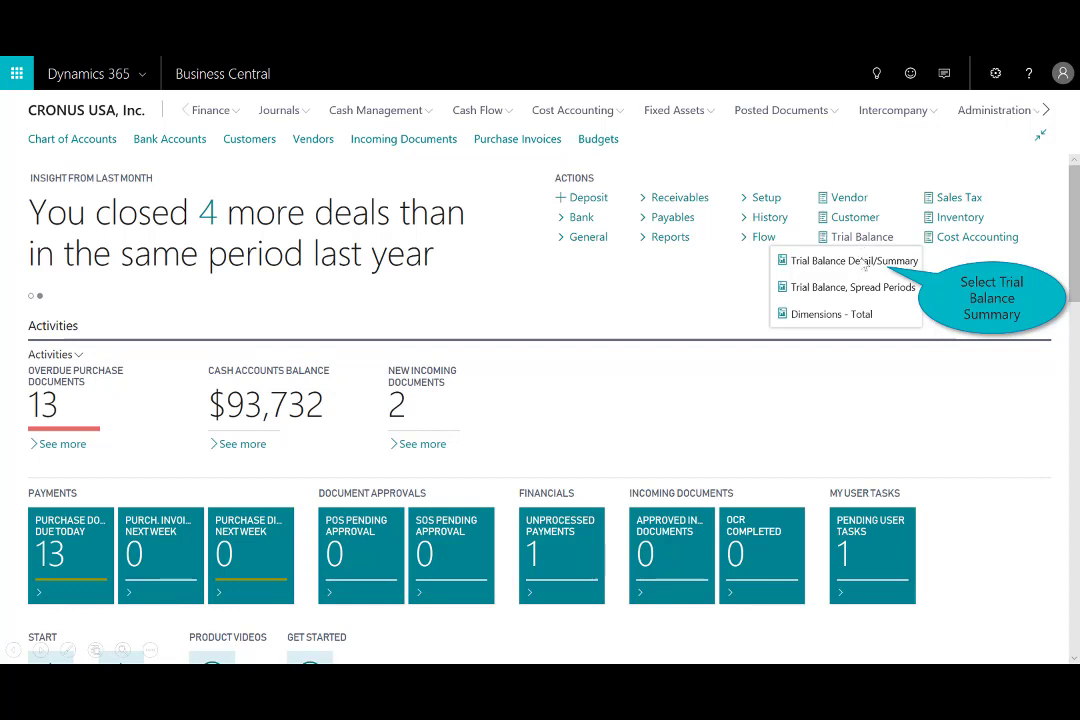
pyautogui.click(868, 262)
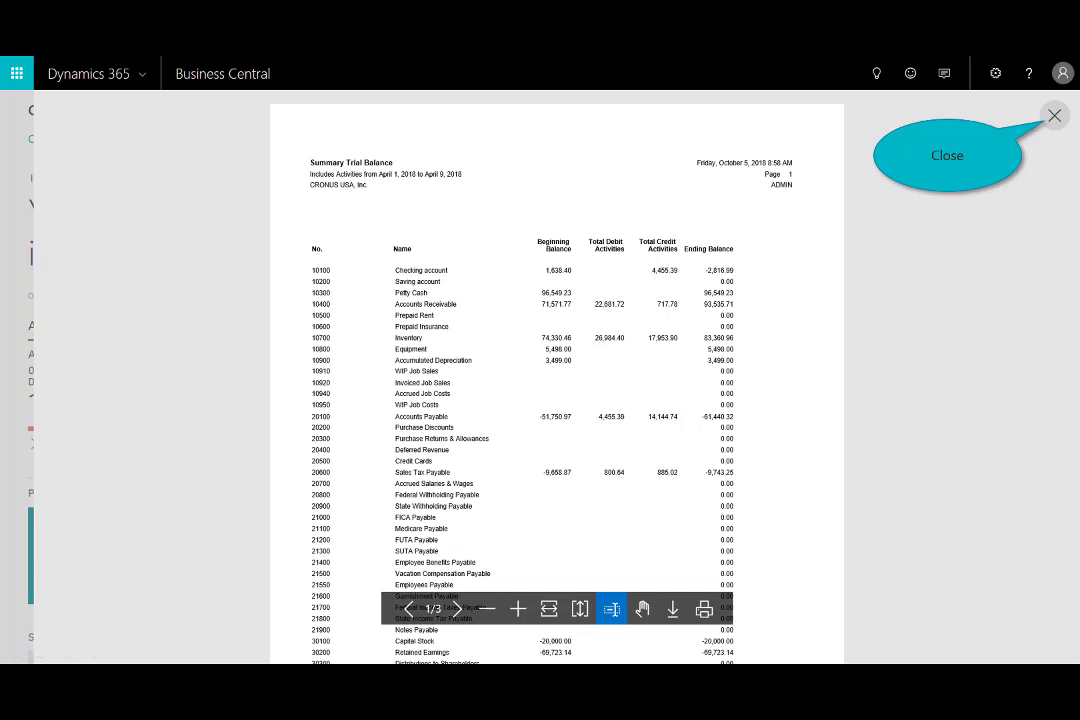
pyautogui.click(1053, 117)
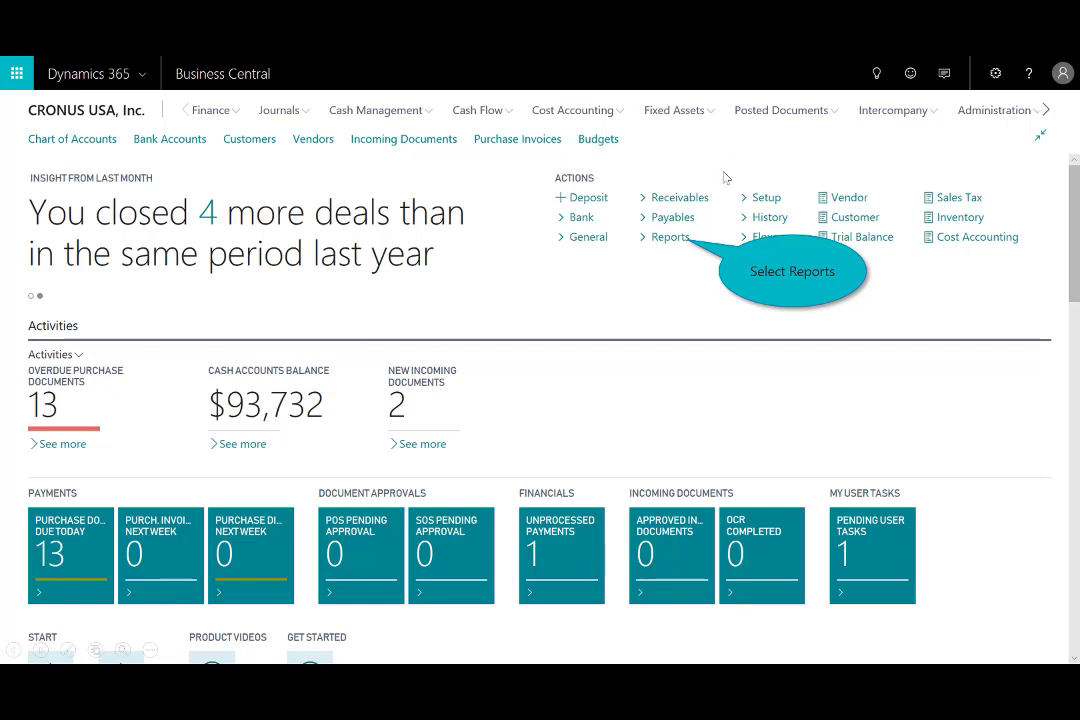
# Open the Balance Sheet as an Excel report, review it, and close the workbook.
pyautogui.click(662, 238)
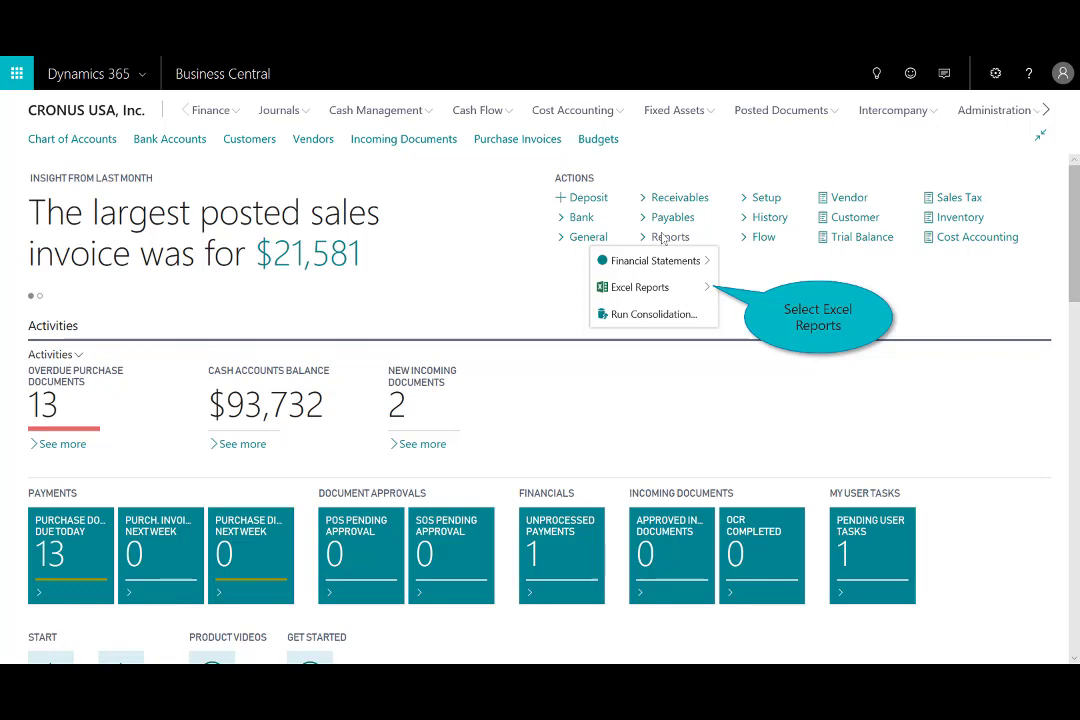
pyautogui.click(667, 290)
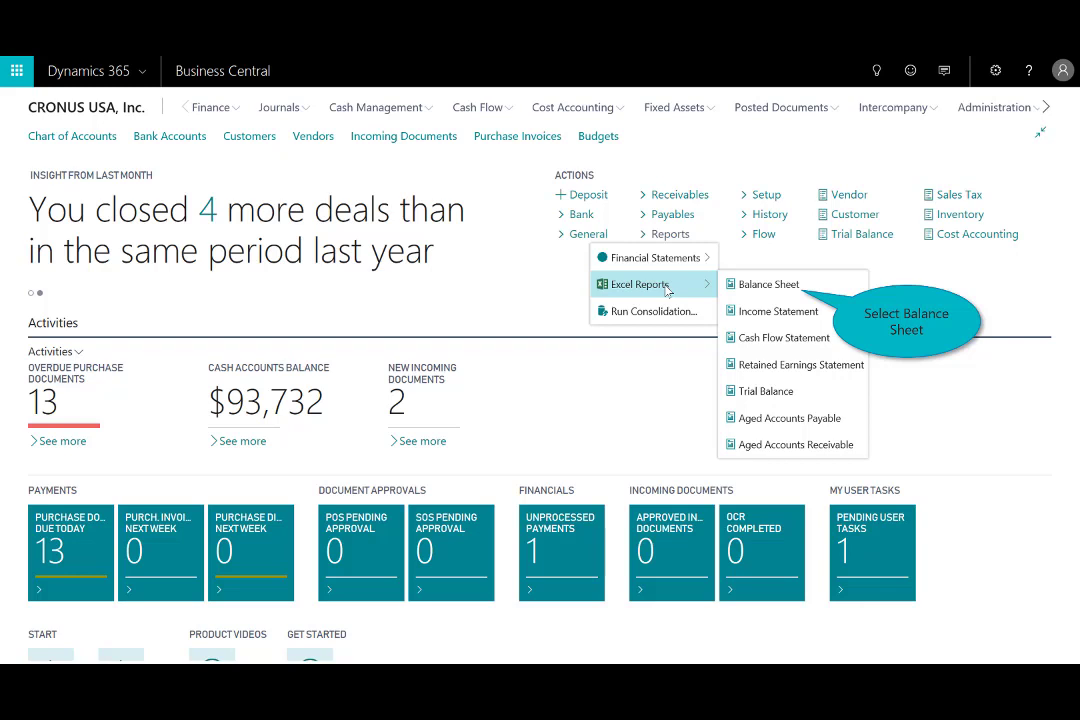
pyautogui.click(768, 286)
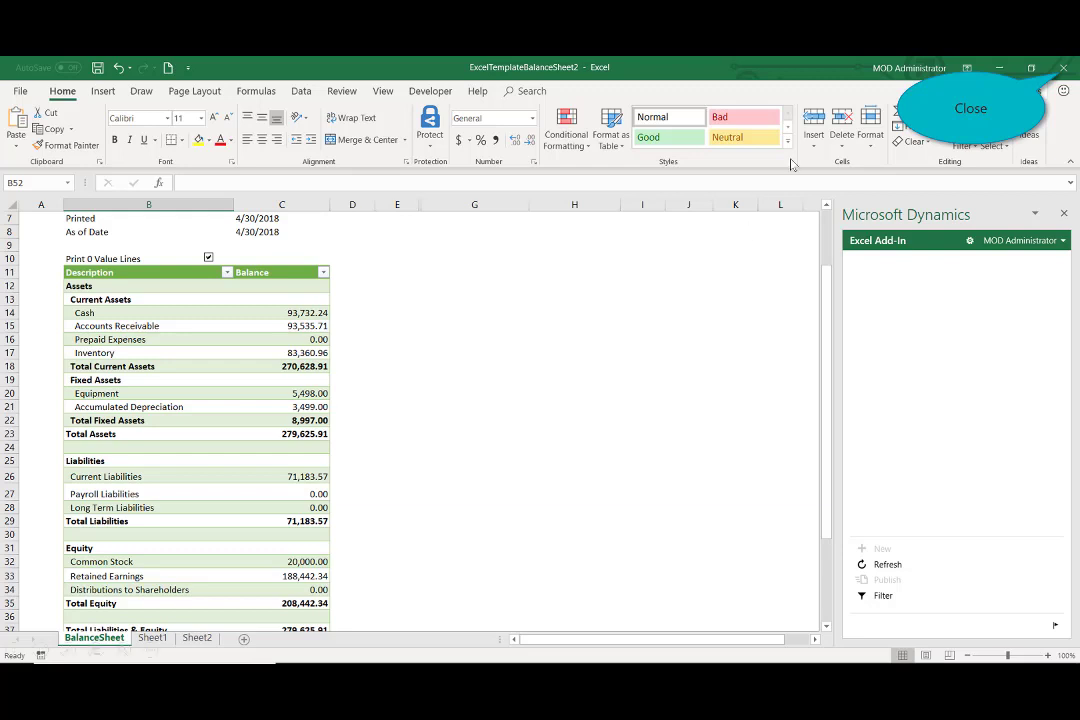
pyautogui.click(1061, 80)
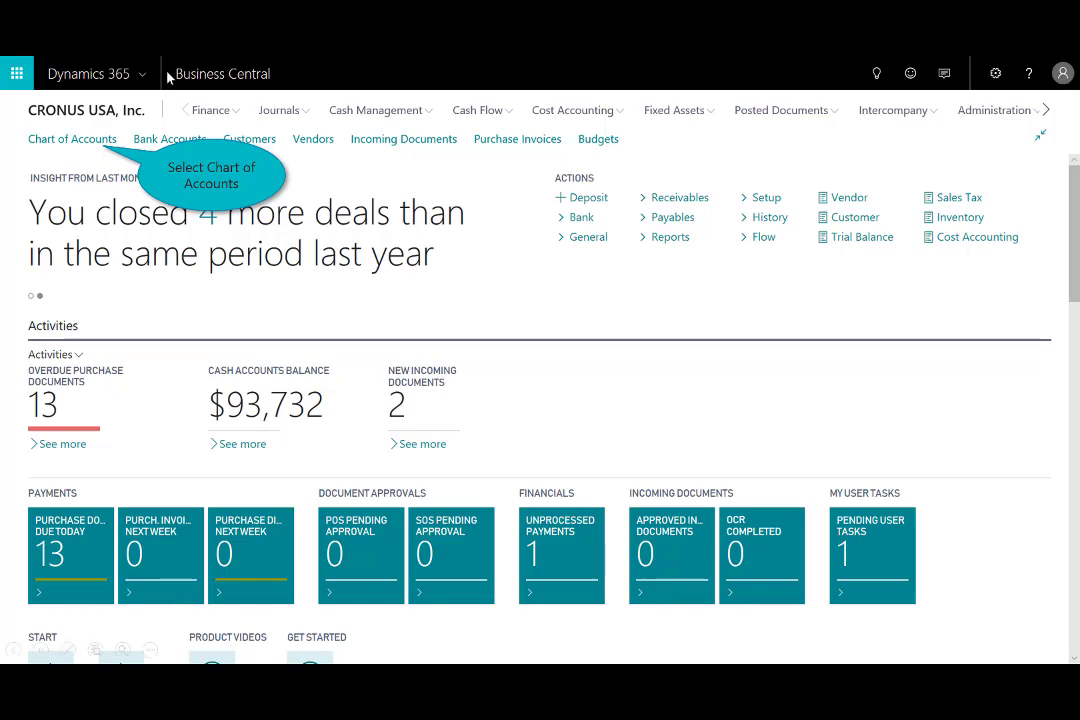
# Search the chart of accounts for "travel".
pyautogui.click(90, 140)
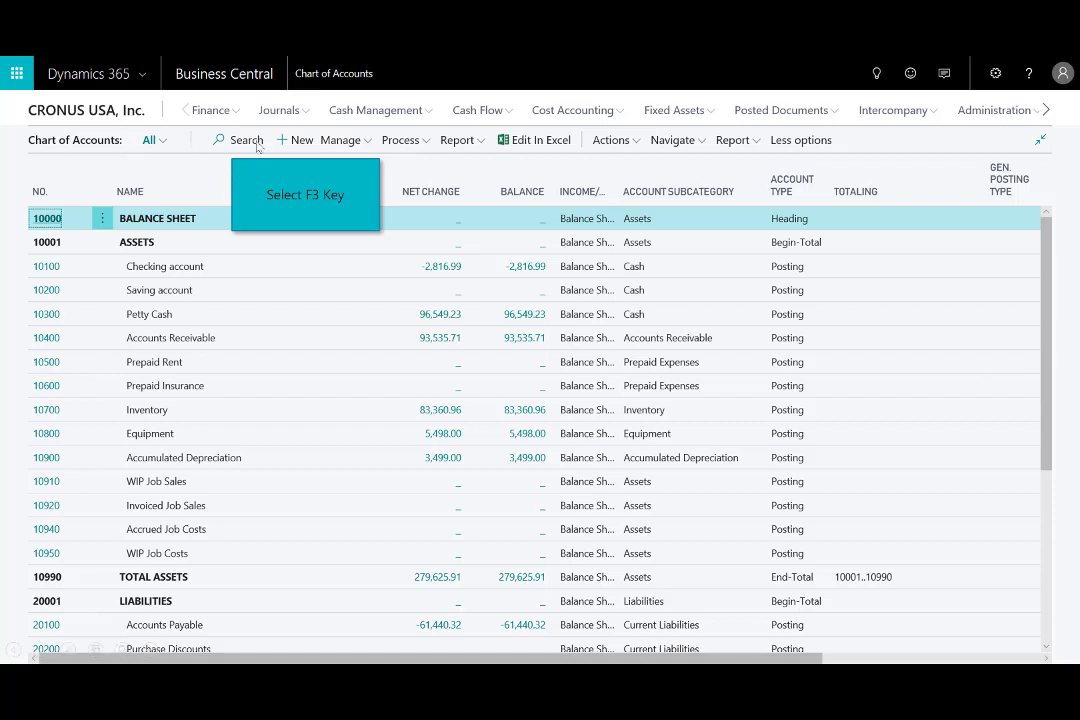
pyautogui.press('F3')
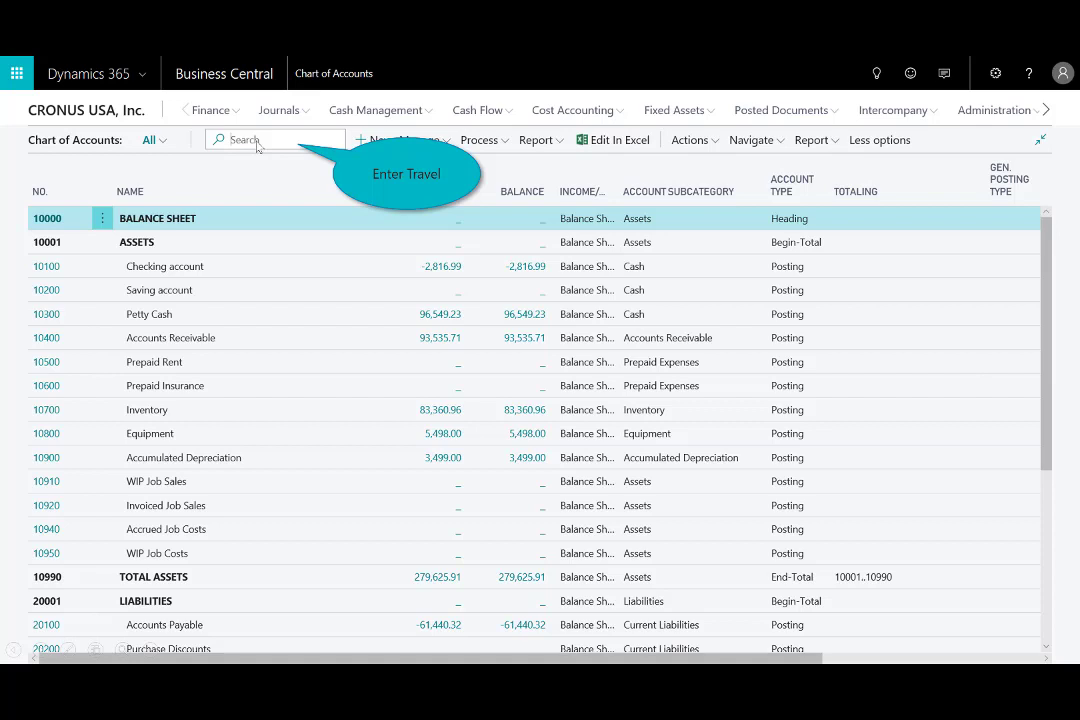
pyautogui.write('travel')
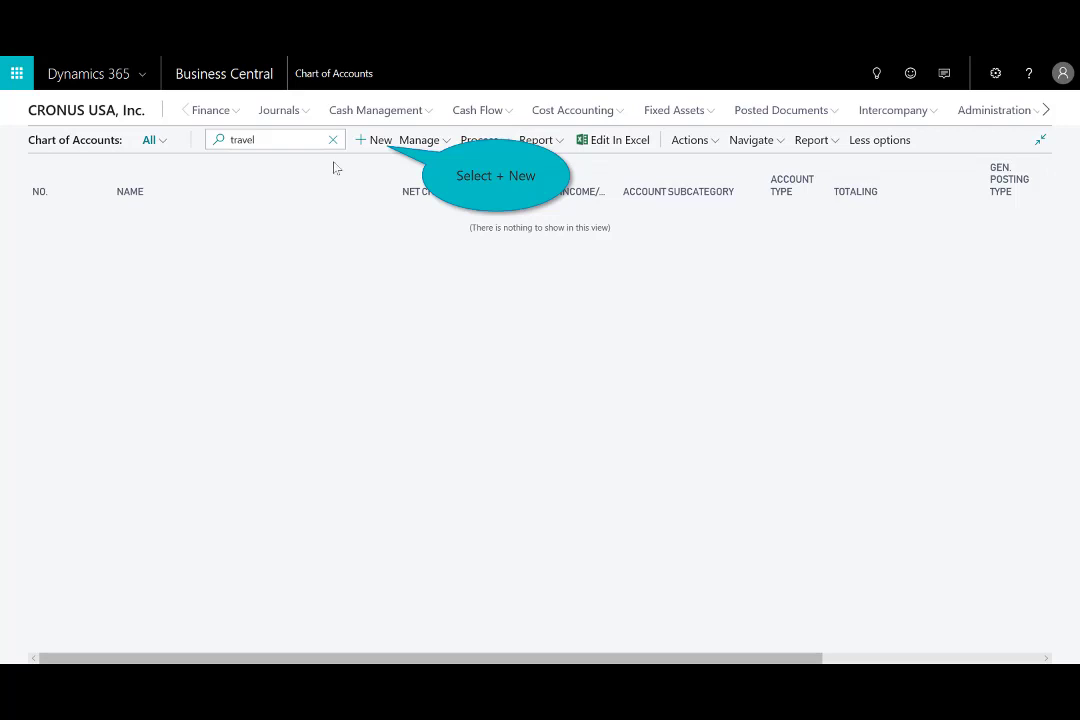
# Create a new G/L account with number 61550 and the name Travel Expense.
pyautogui.click(377, 141)
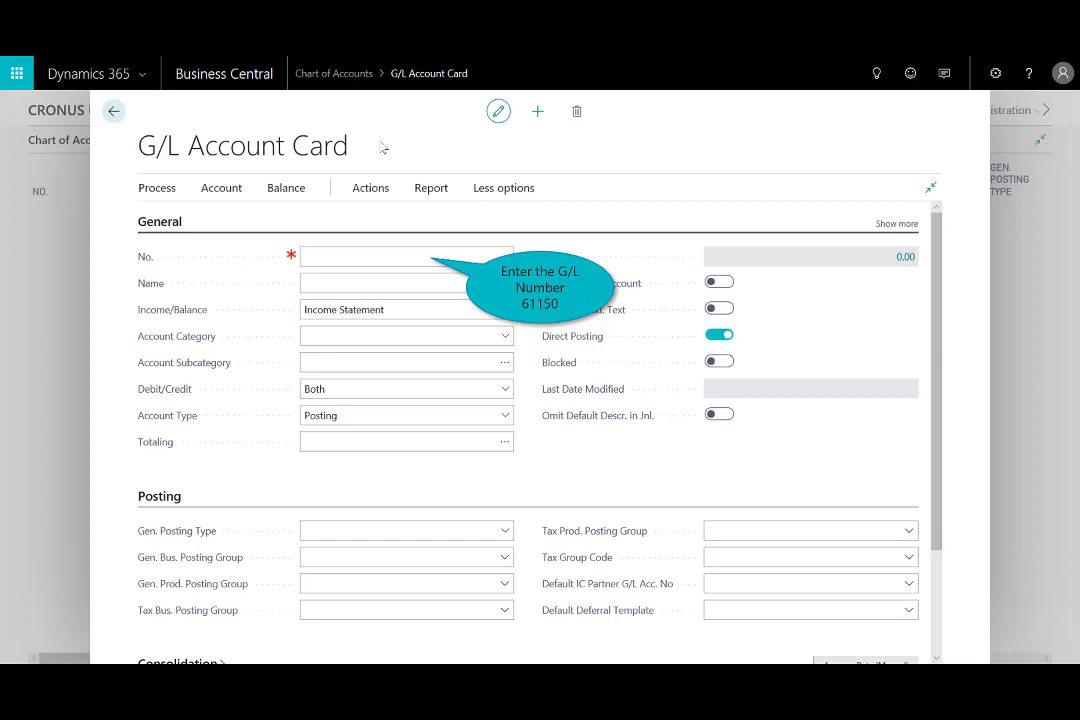
pyautogui.click(385, 260)
pyautogui.write('61550')
pyautogui.press('Tab')
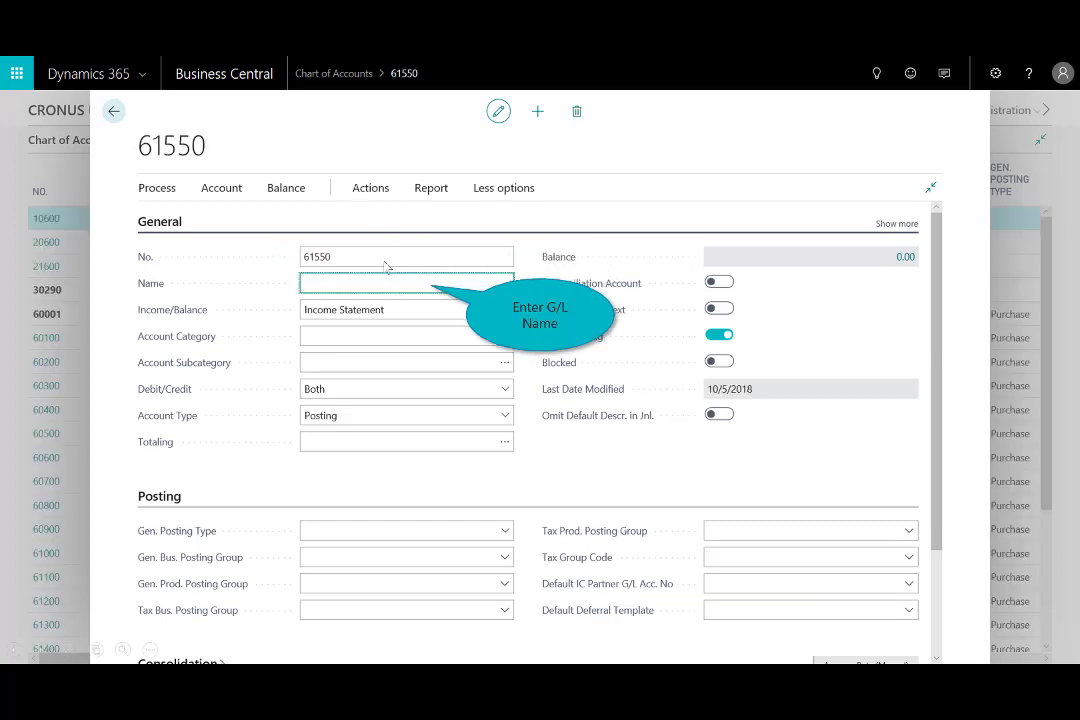
pyautogui.write('Travel Expense')
pyautogui.press('Tab')
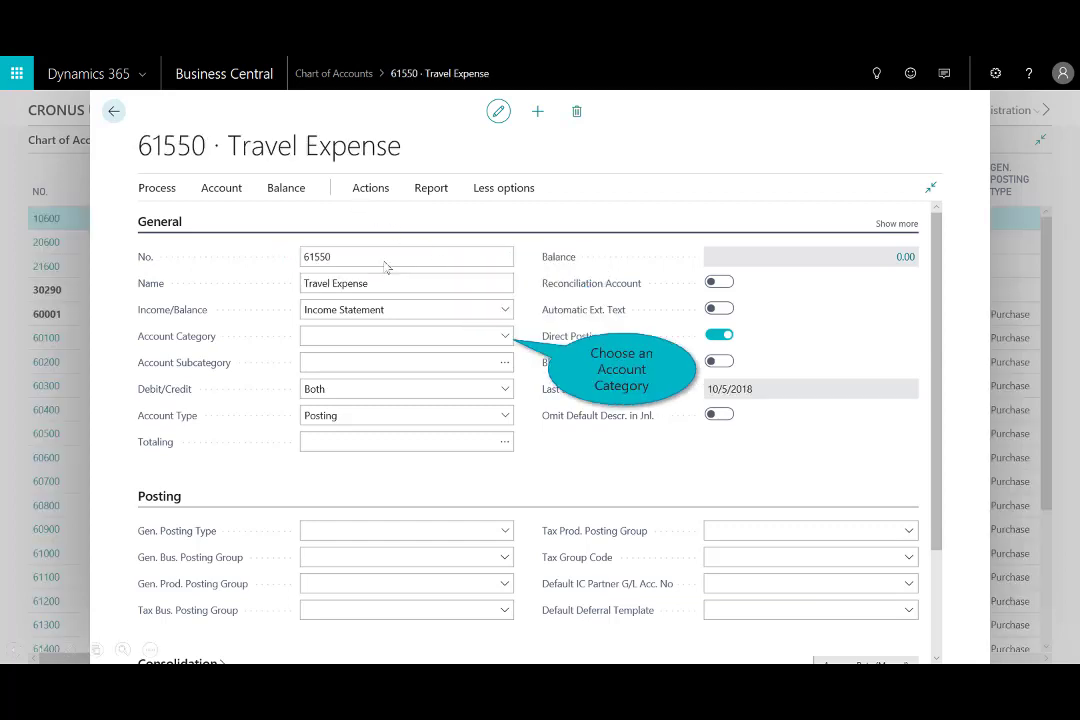
# Assign the new account the category Expense and the subcategory Travel Expense, and close its card.
pyautogui.click(507, 339)
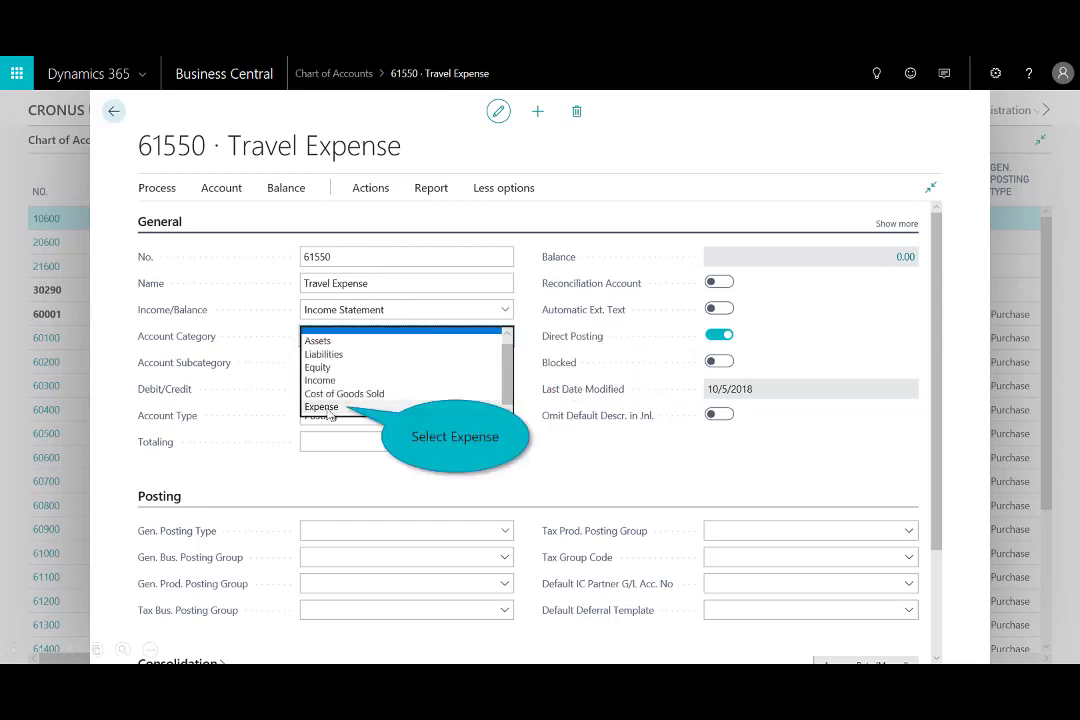
pyautogui.click(330, 413)
pyautogui.click(505, 362)
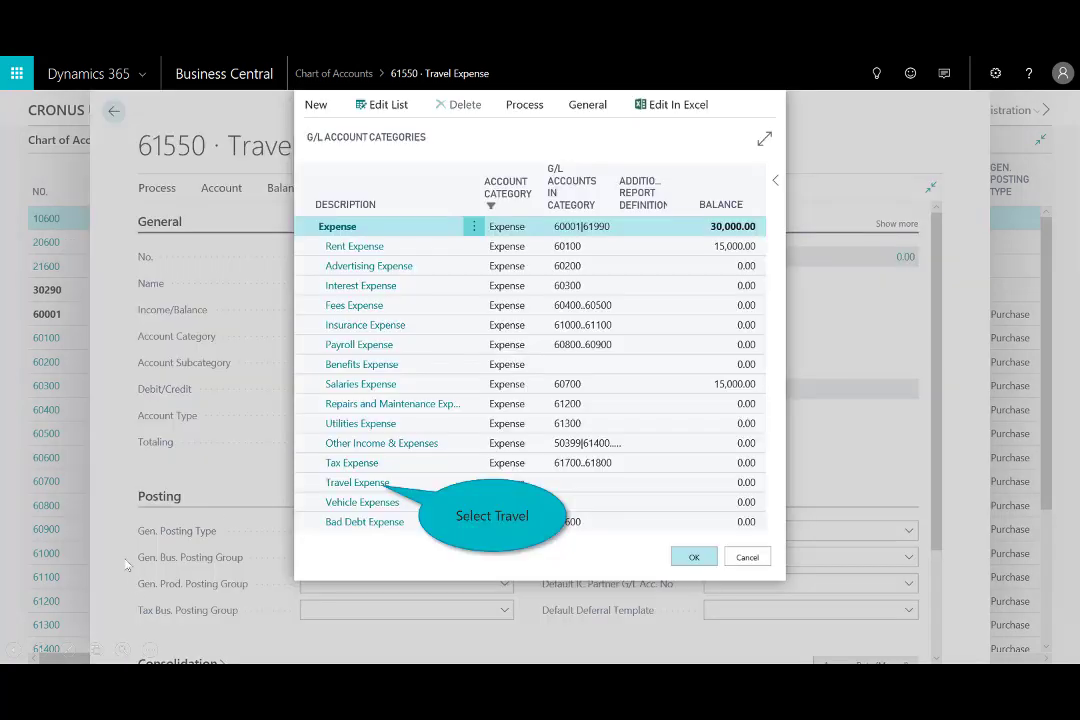
pyautogui.doubleClick(362, 483)
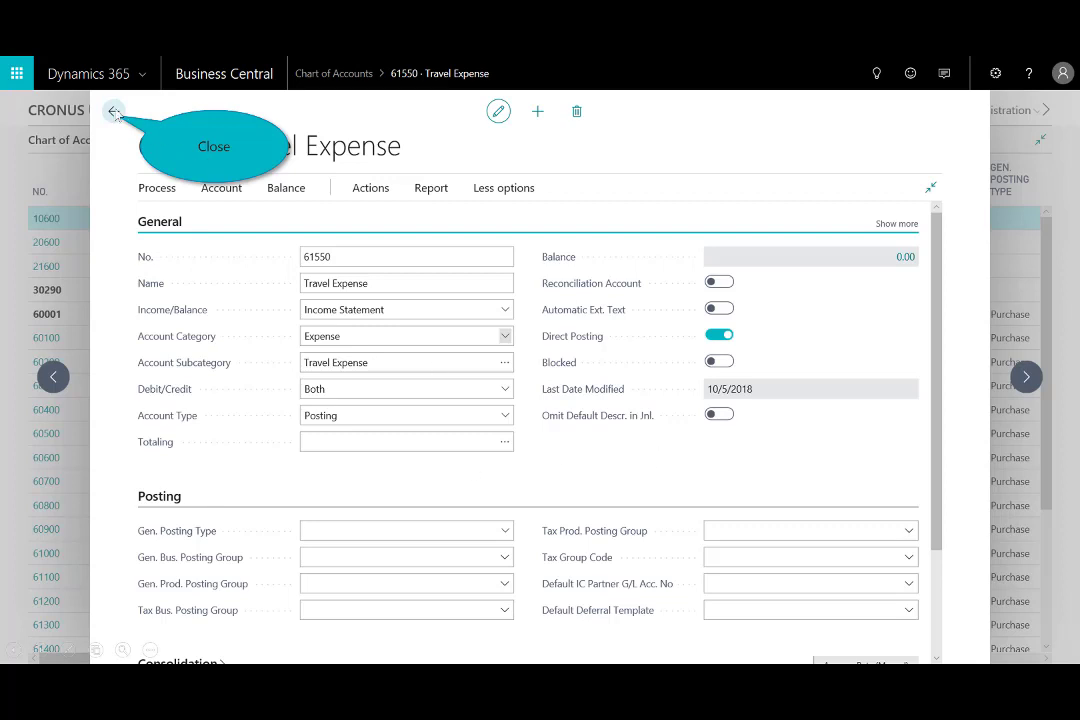
pyautogui.click(114, 112)
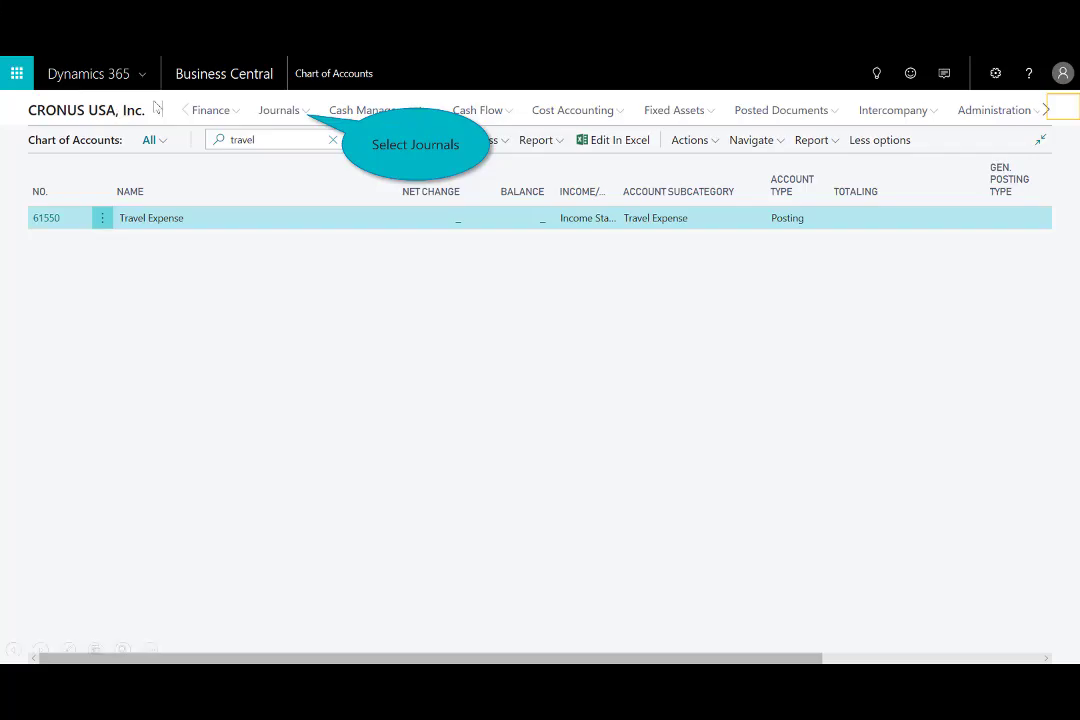
# In the DEFAULT general journal batch, enter a line for account 61550 Travel Expense with a debit amount of 14,500.
pyautogui.click(286, 111)
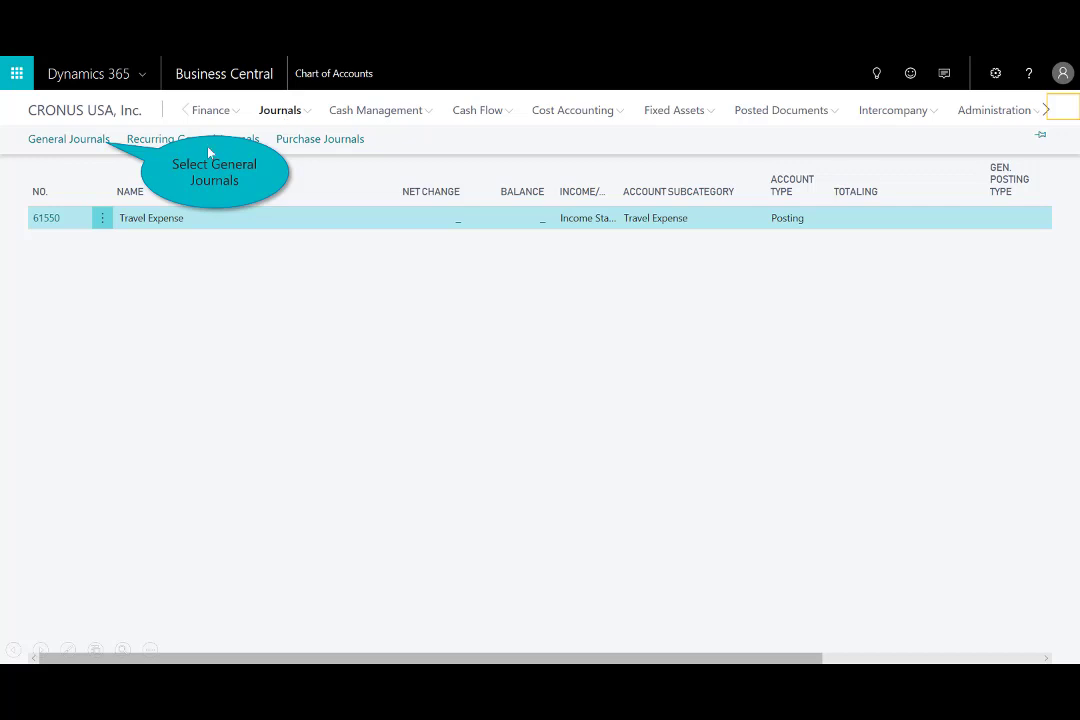
pyautogui.click(103, 143)
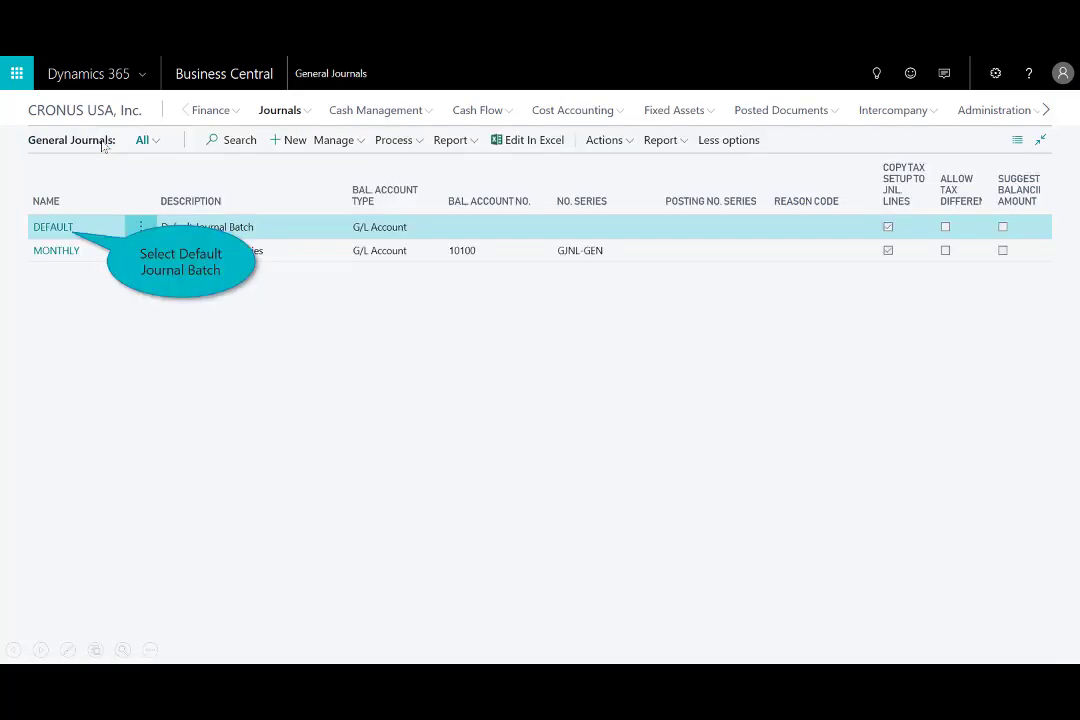
pyautogui.click(53, 227)
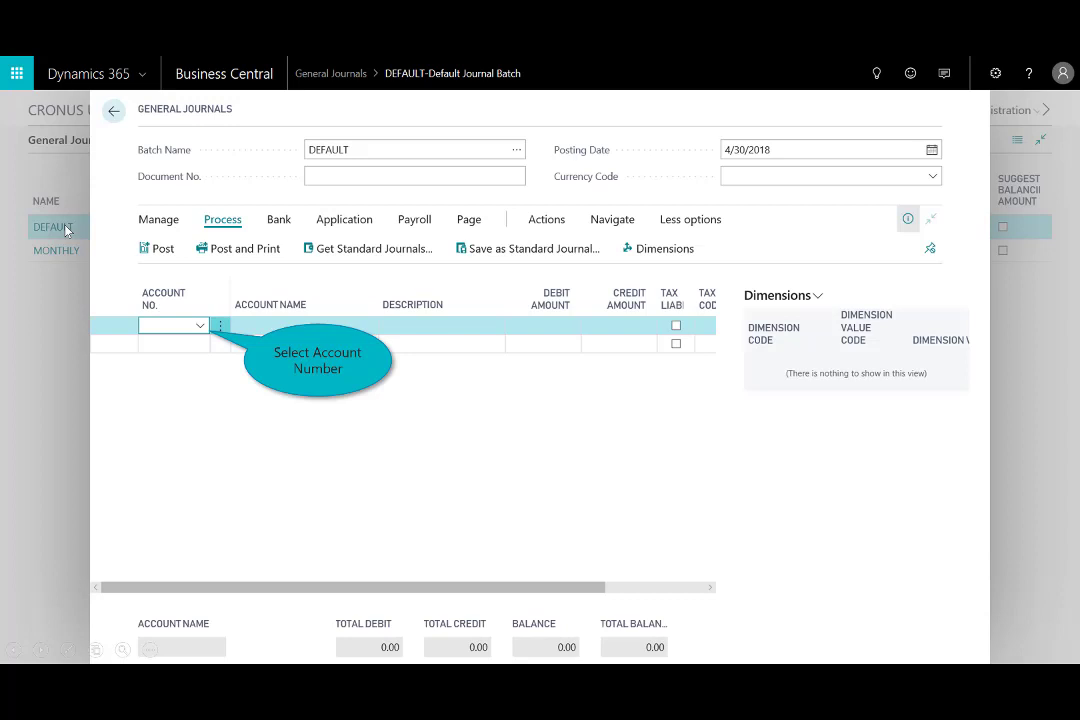
pyautogui.click(200, 326)
pyautogui.write('61')
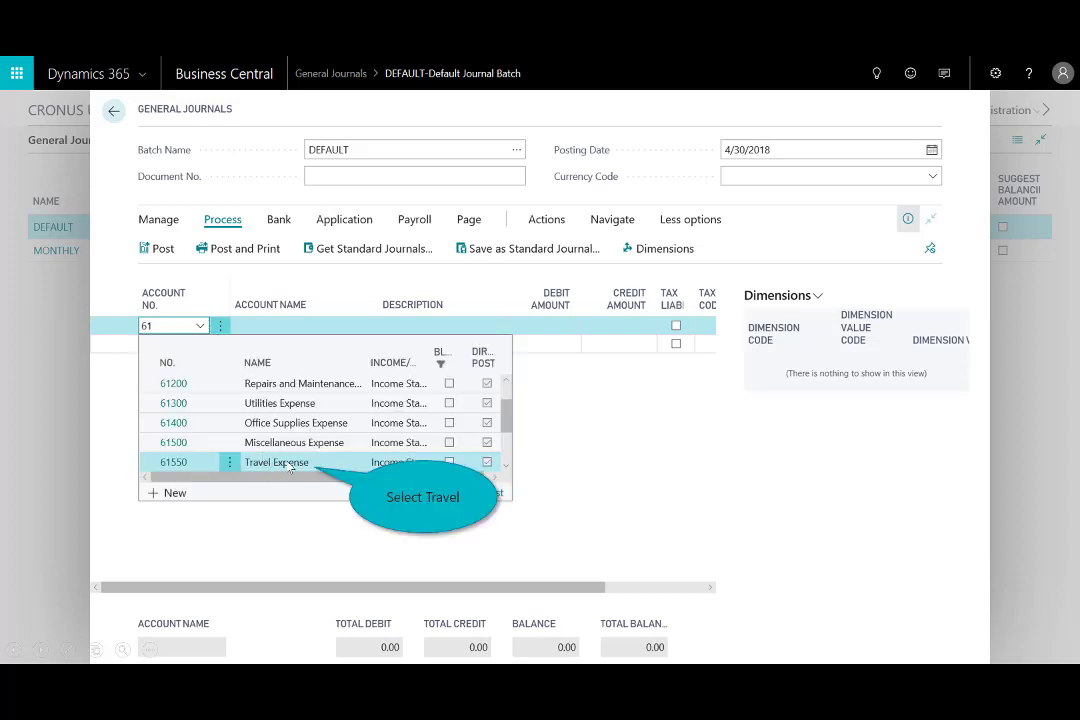
pyautogui.click(277, 462)
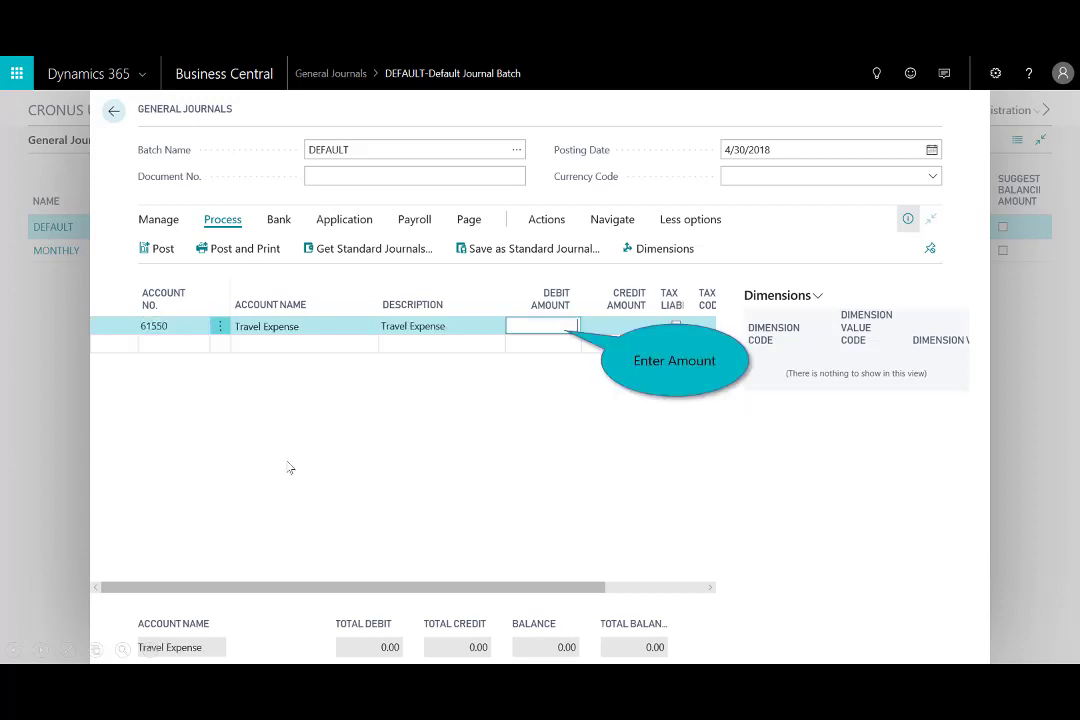
pyautogui.write('14500')
pyautogui.press('Return')
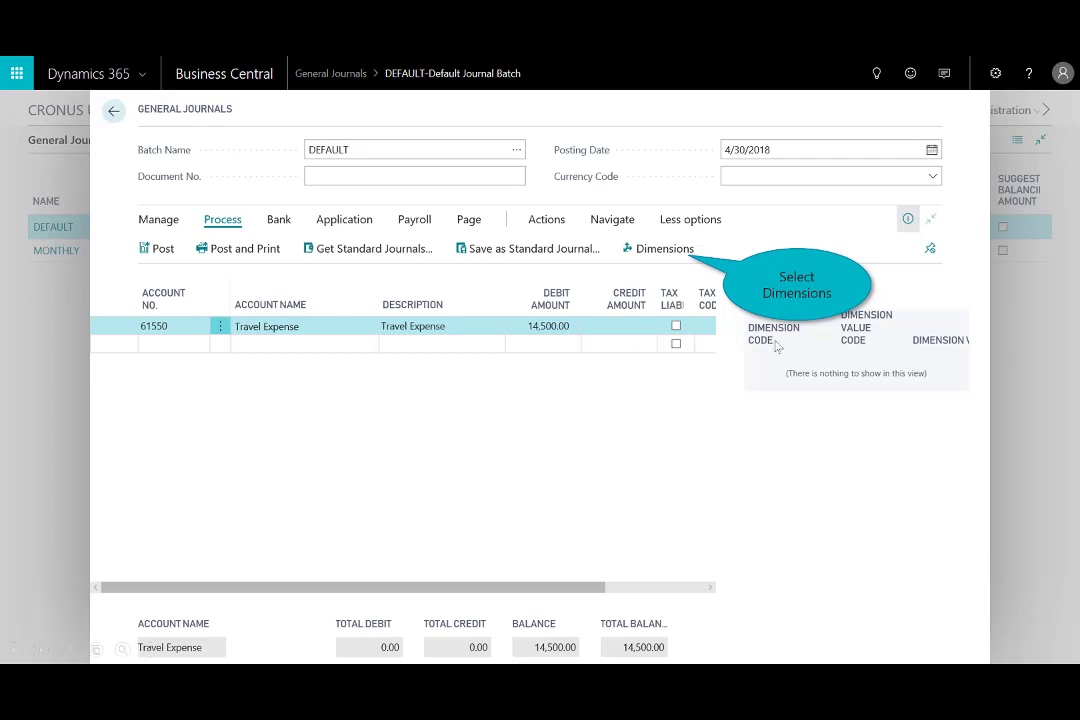
# Assign the DEPARTMENT dimension with the value SALES to the Travel Expense journal line.
pyautogui.click(662, 252)
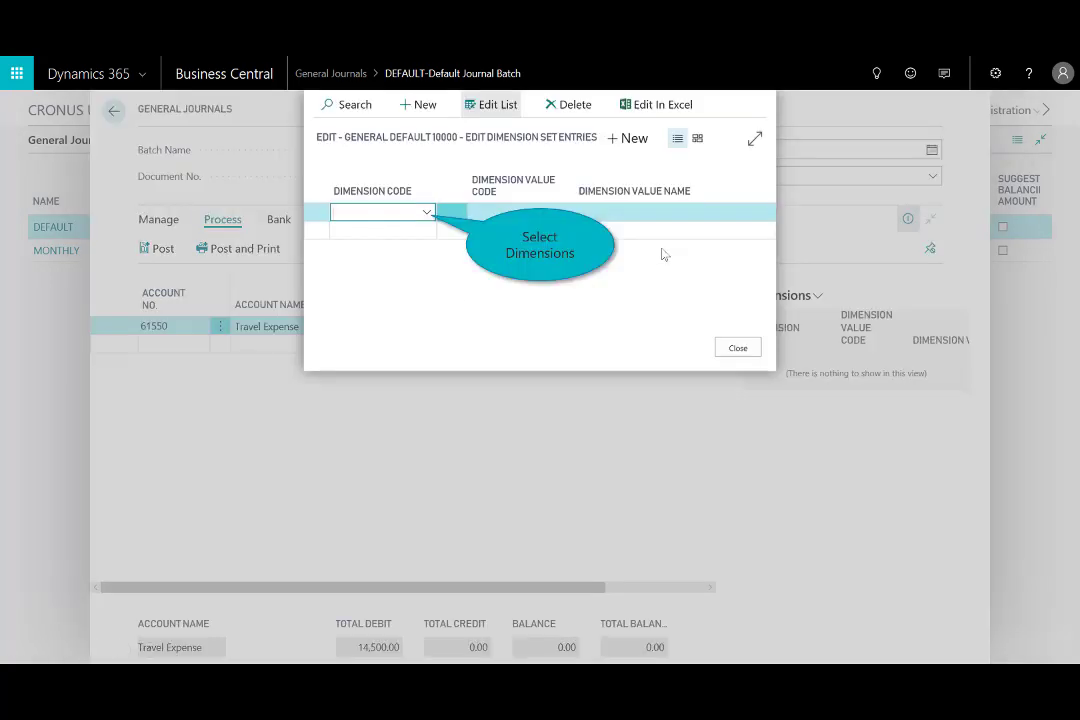
pyautogui.click(429, 213)
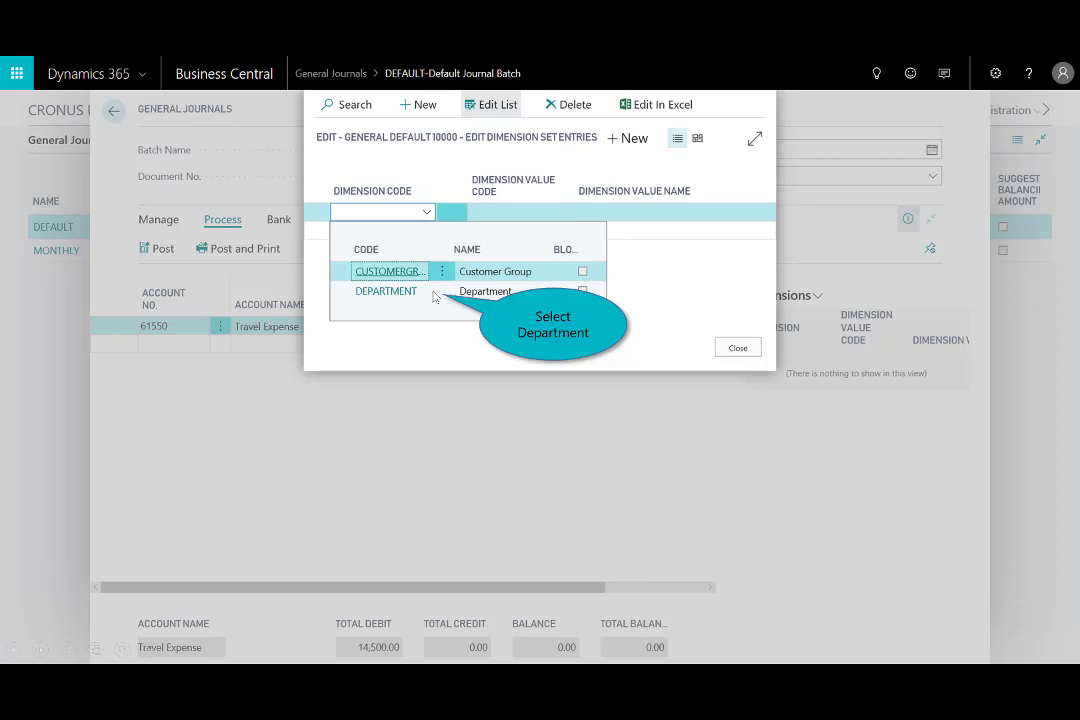
pyautogui.click(386, 291)
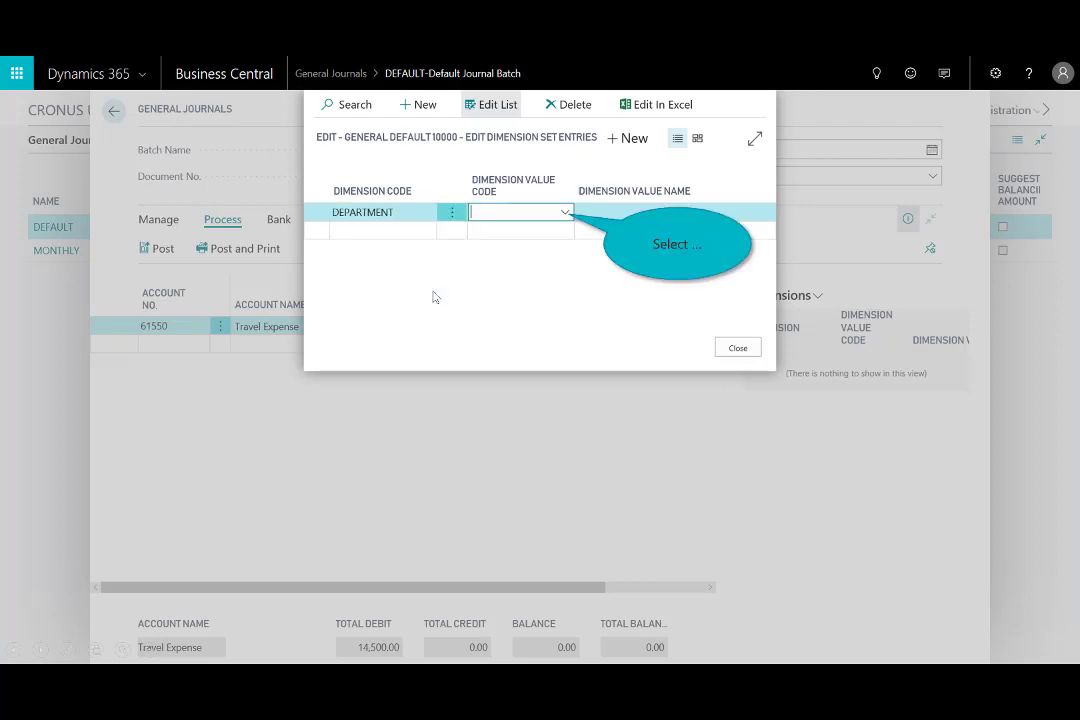
pyautogui.click(565, 213)
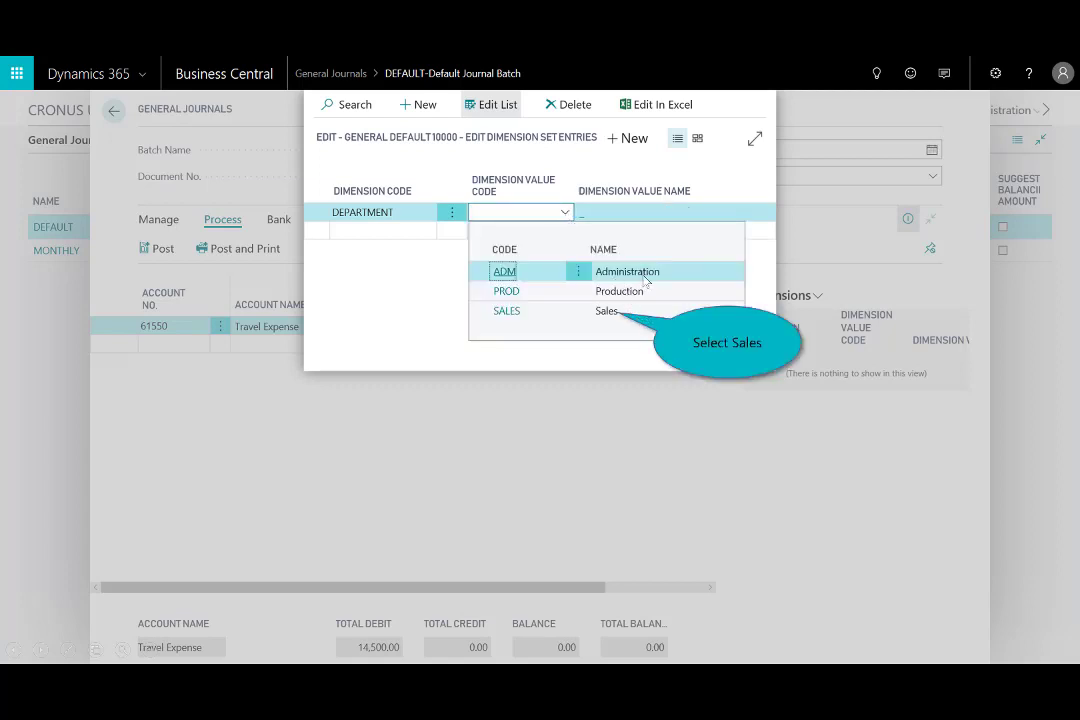
pyautogui.click(604, 316)
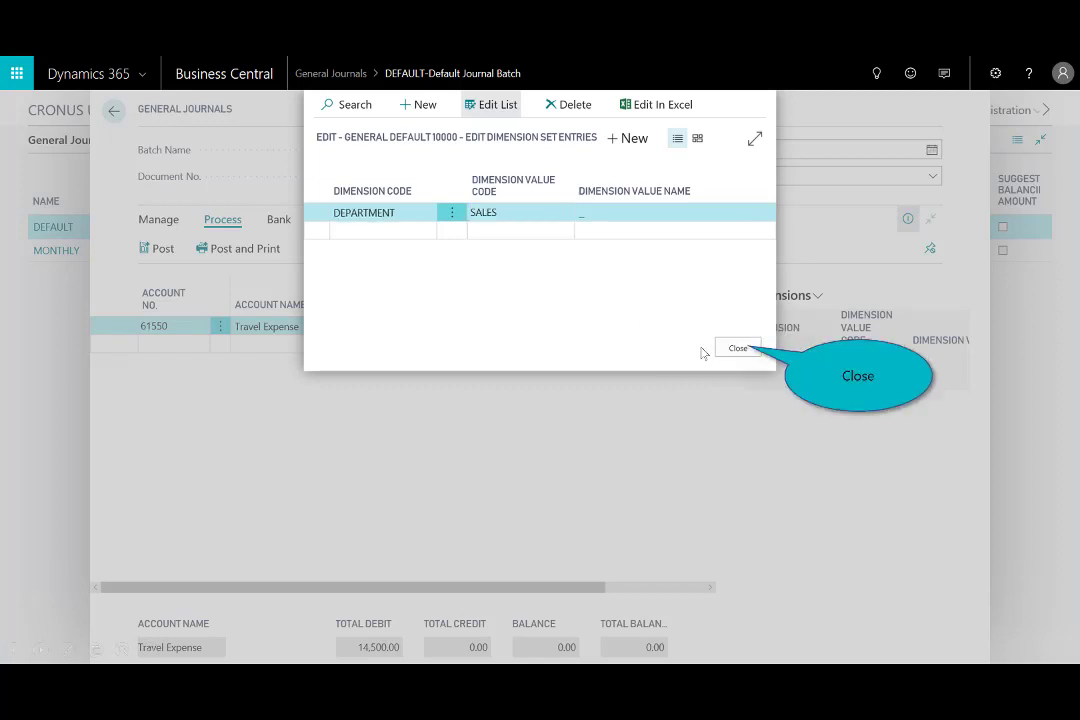
pyautogui.click(738, 348)
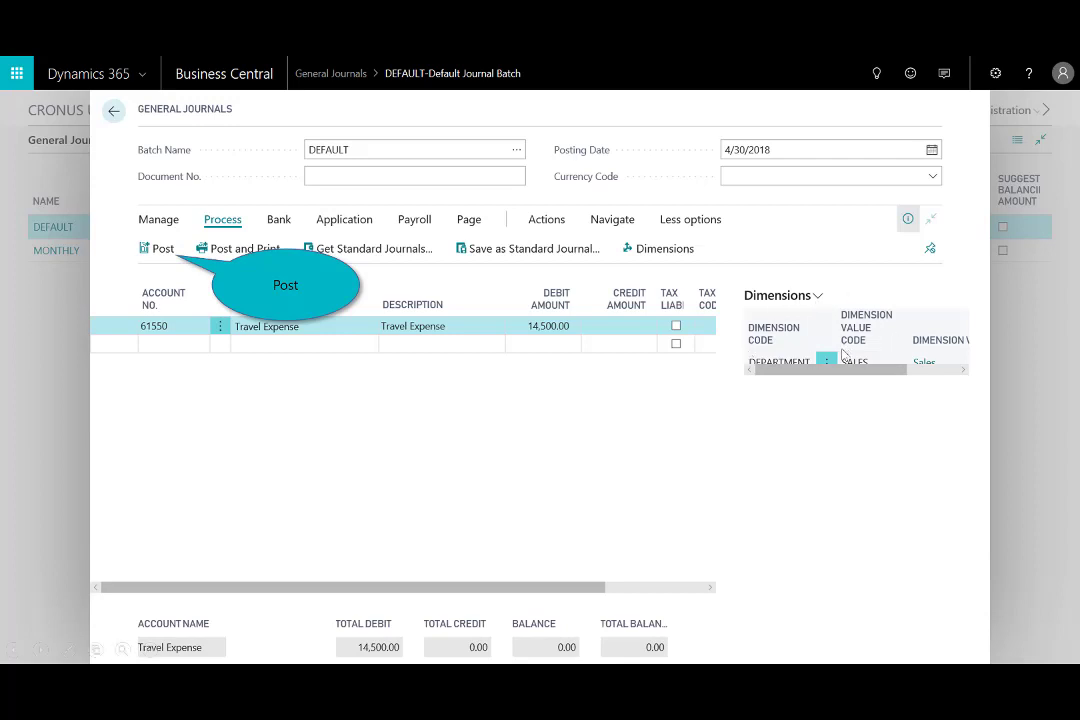
# Post the Travel Expense line in the DEFAULT general journal batch.
pyautogui.click(160, 255)
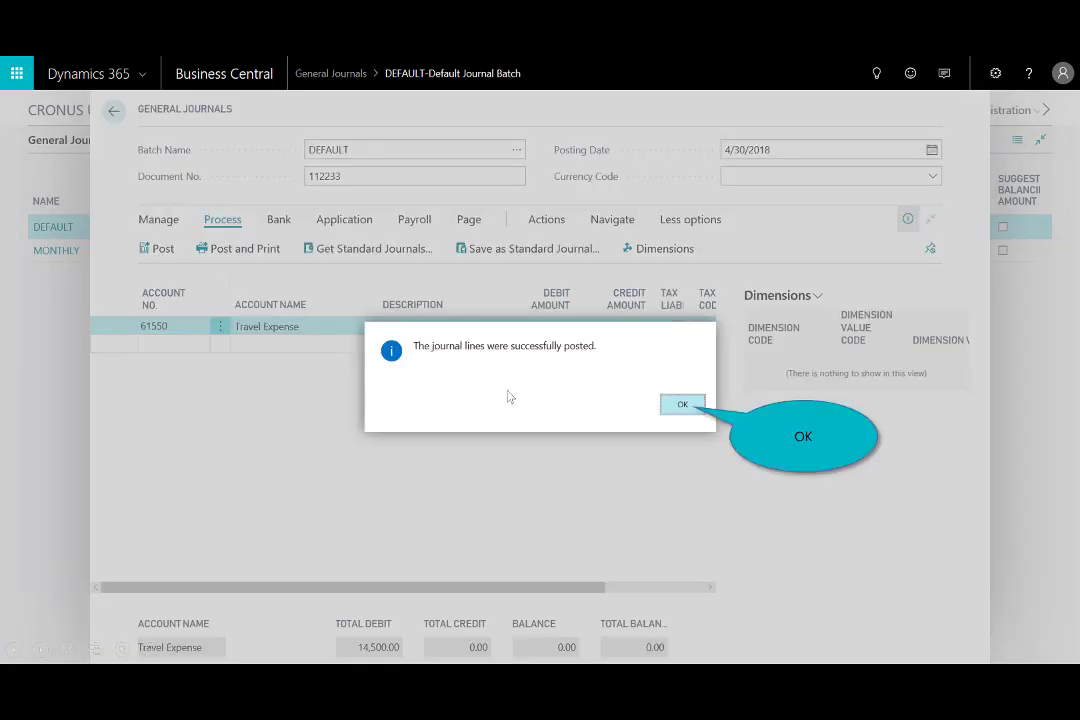
pyautogui.click(681, 405)
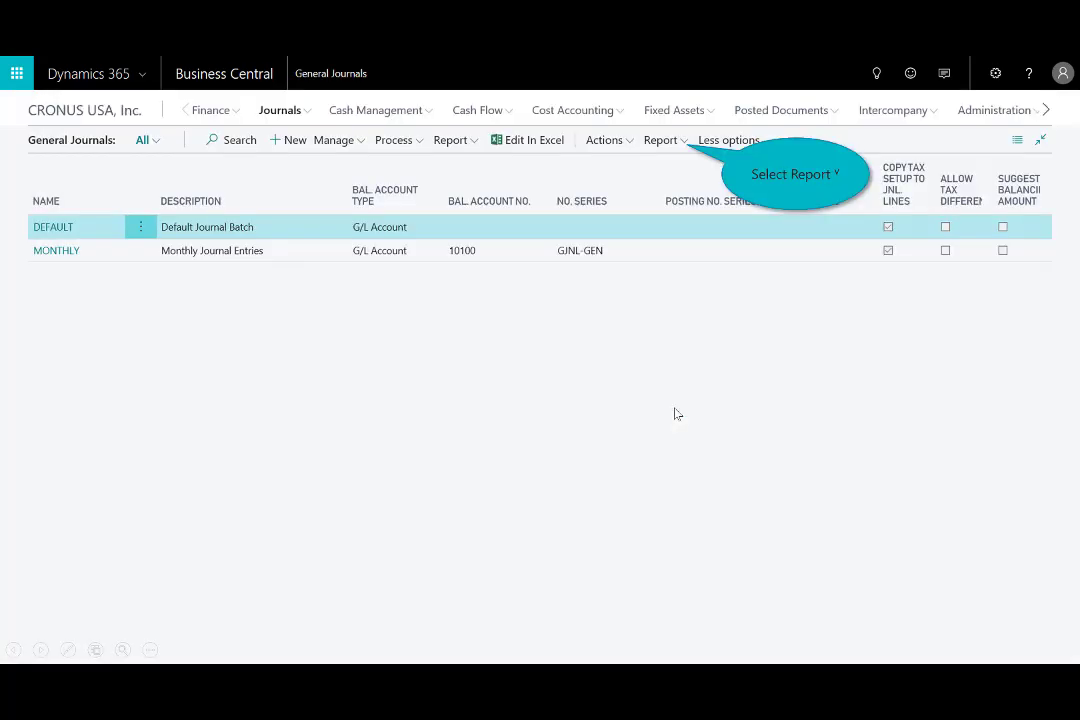
# Preview the Trial Balance by Period report for G/L account 61550 Travel Expense, and close it.
pyautogui.click(687, 142)
pyautogui.click(670, 169)
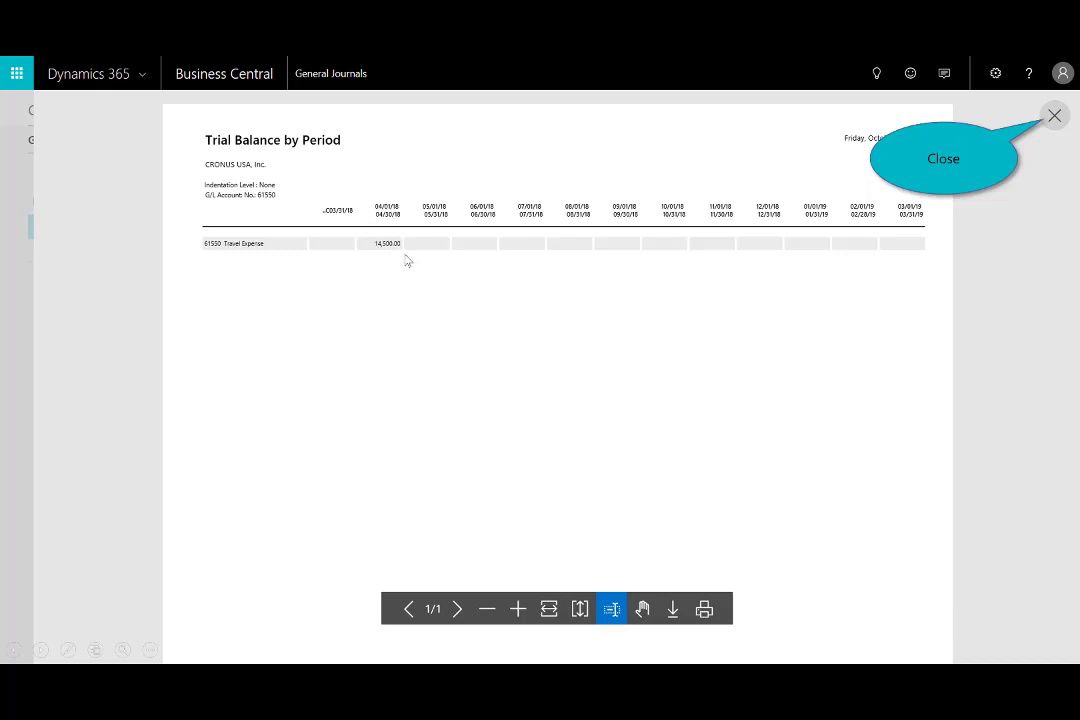
pyautogui.click(1056, 115)
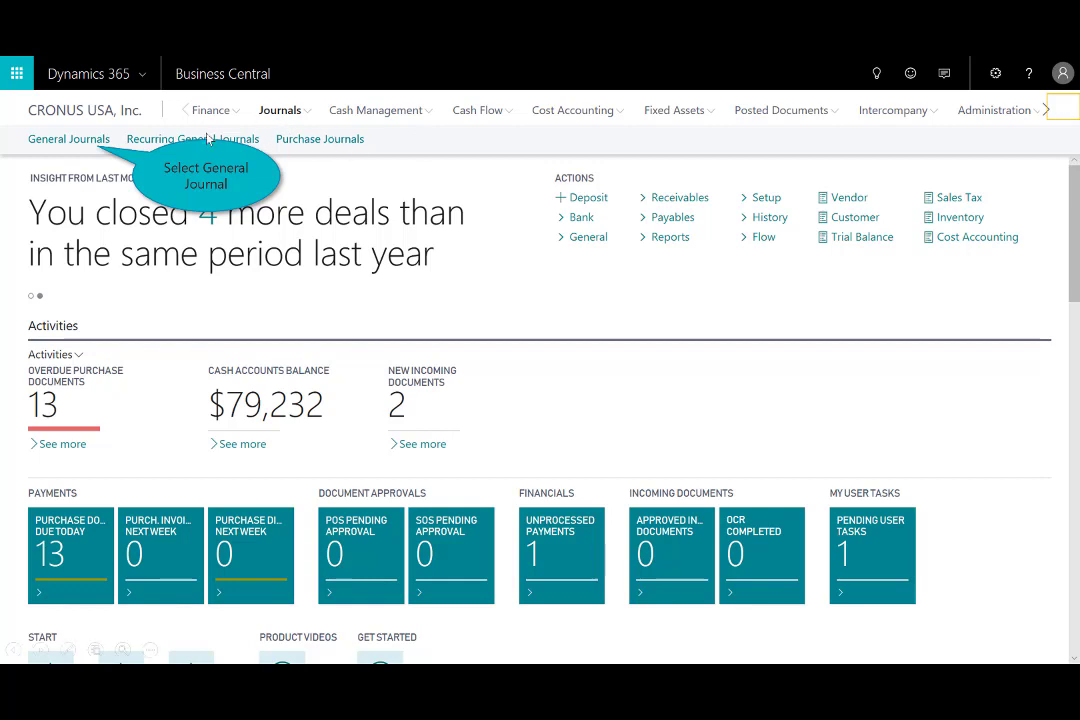
# Open the DEFAULT general journal batch in Excel and fill in four lines for document G00001 with posting date 4/27/2018.
pyautogui.click(75, 139)
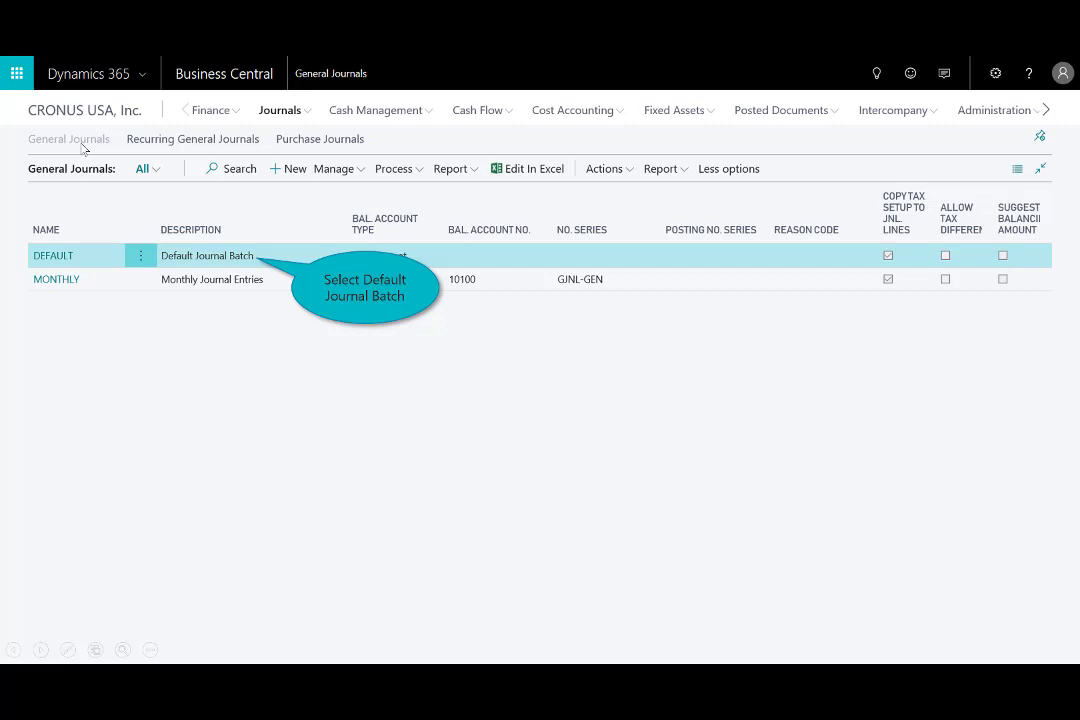
pyautogui.click(47, 258)
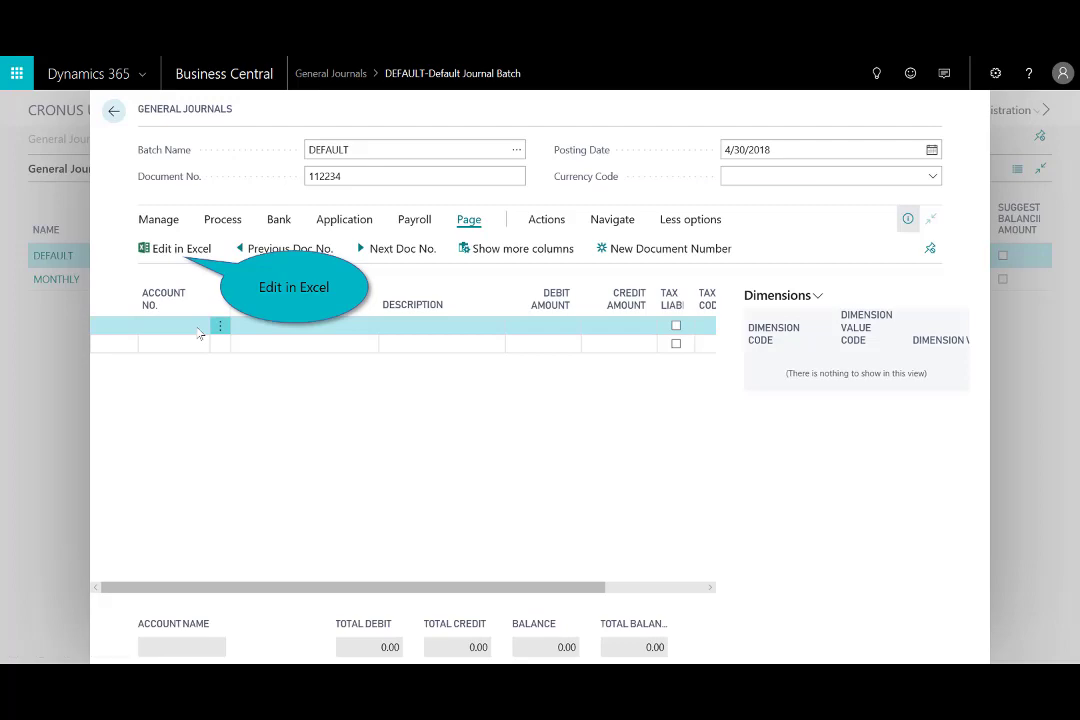
pyautogui.click(170, 248)
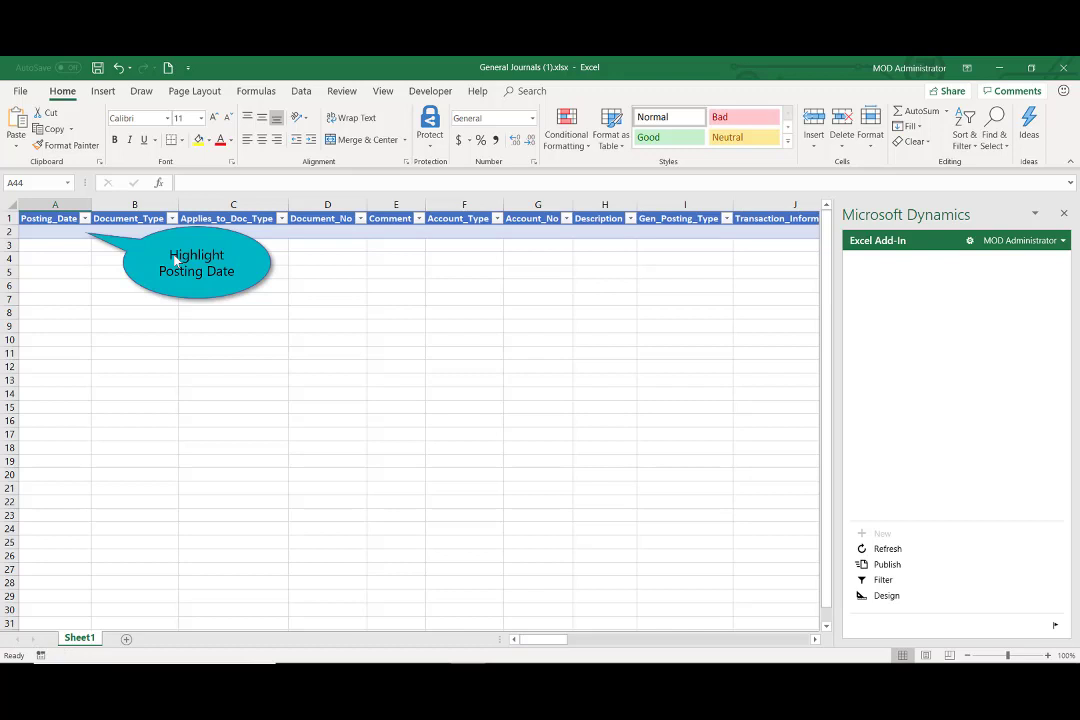
pyautogui.click(66, 232)
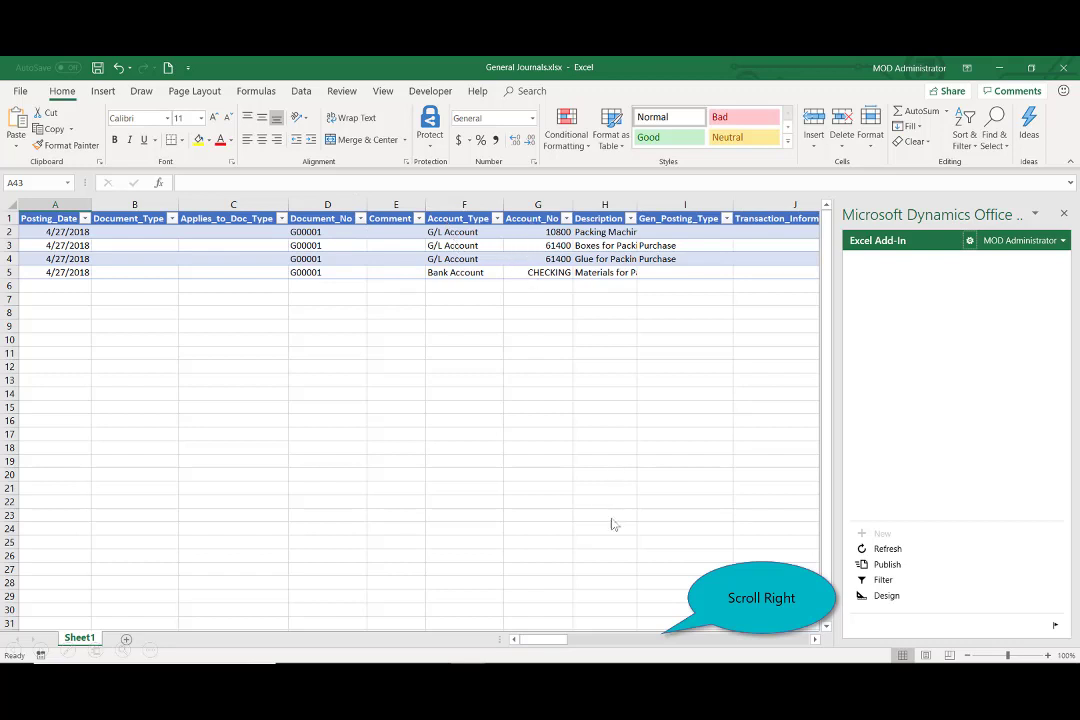
# Check the amount columns of the journal lines, publish the workbook's changes to Business Central, and minimize Excel.
pyautogui.hscroll(10, 686, 646)
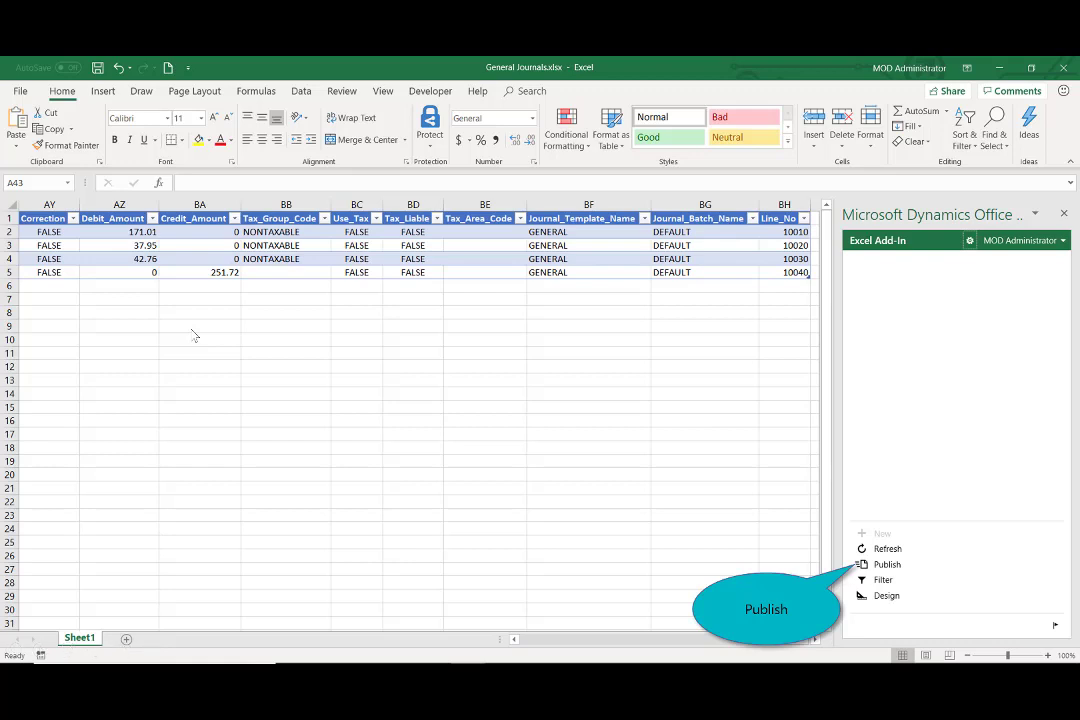
pyautogui.click(886, 564)
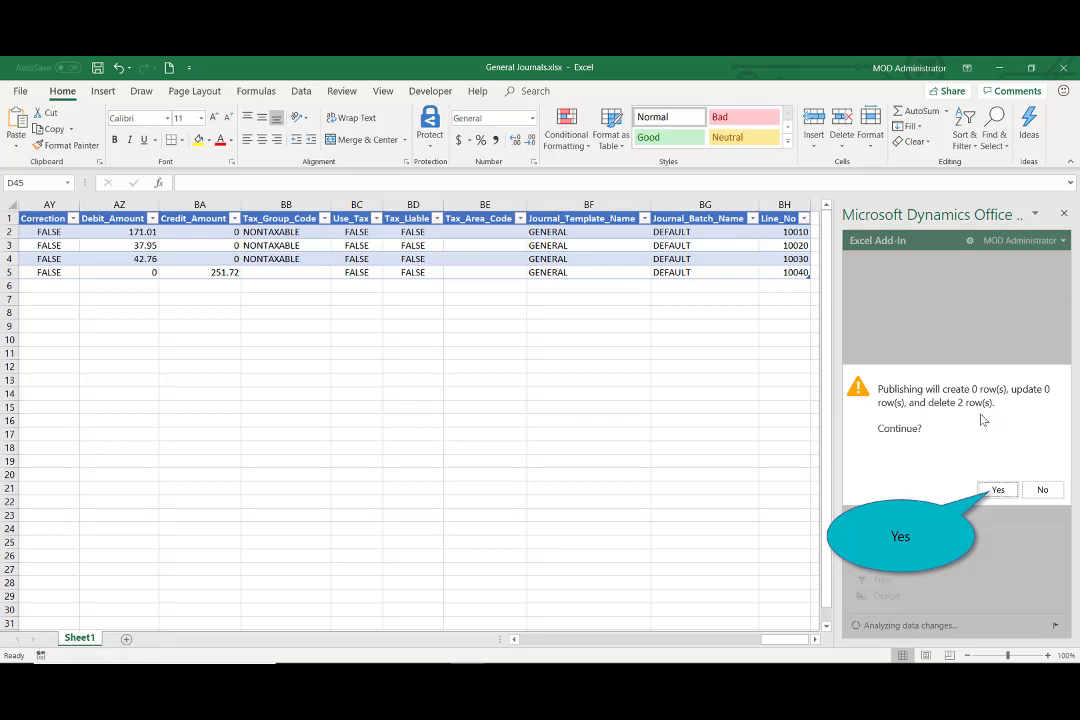
pyautogui.click(997, 489)
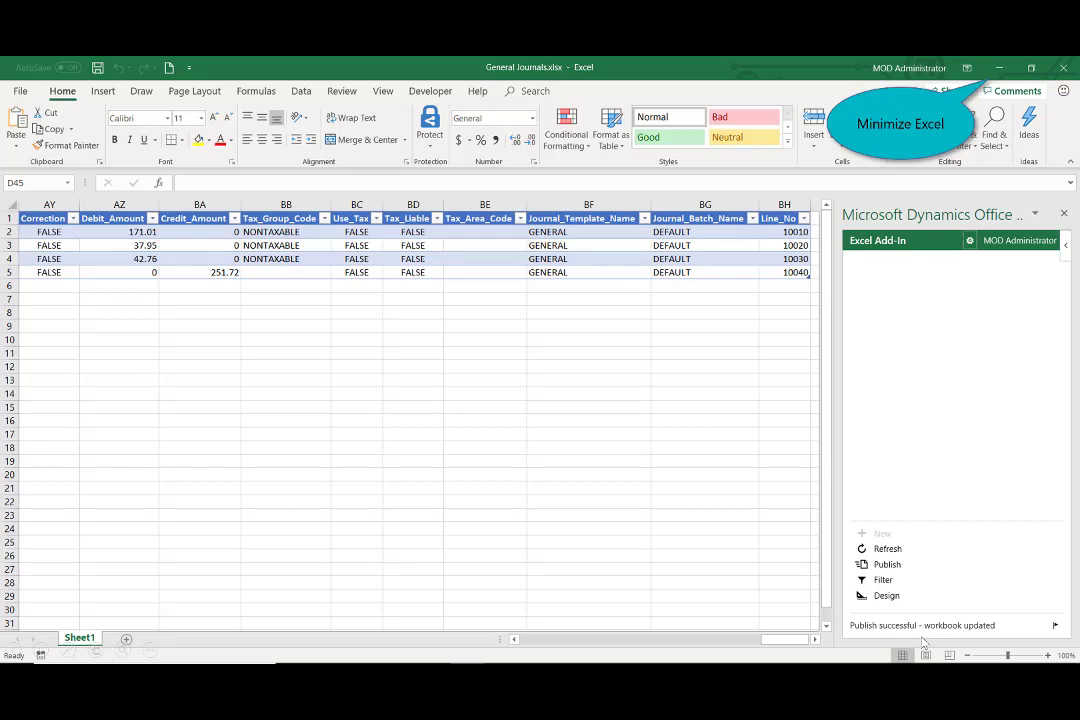
pyautogui.click(997, 69)
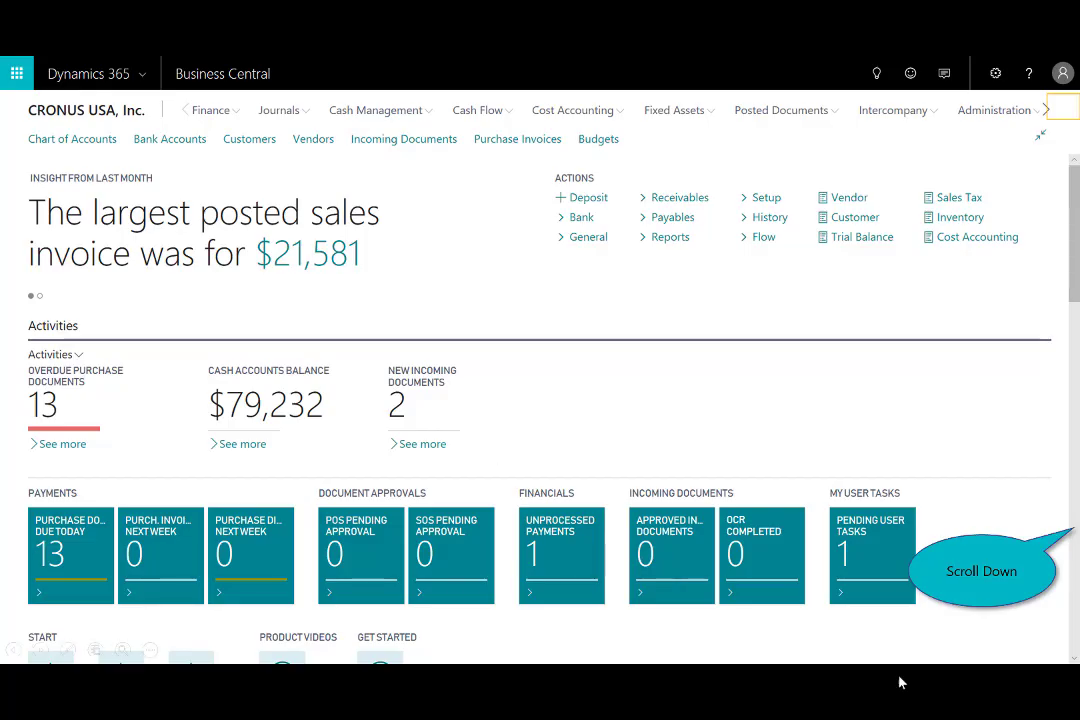
# Review the ledger entries and the weekly net-change balance of G/L account 20100 Accounts Payable, and return to the home page.
pyautogui.scroll(-10, 1077, 551)
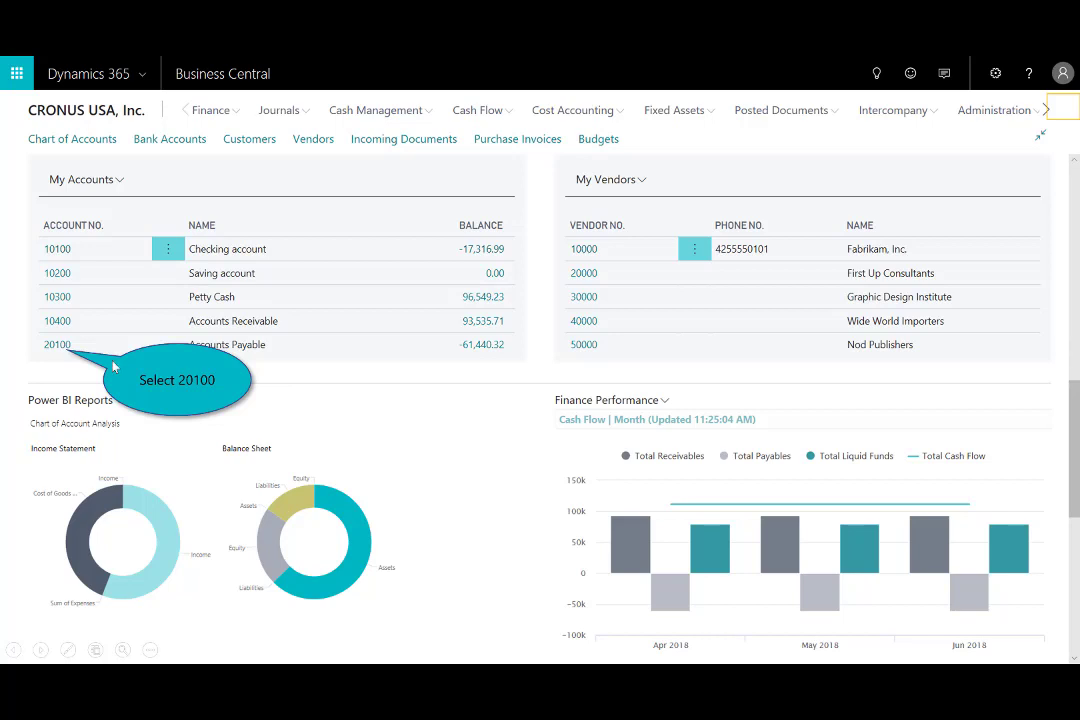
pyautogui.click(60, 346)
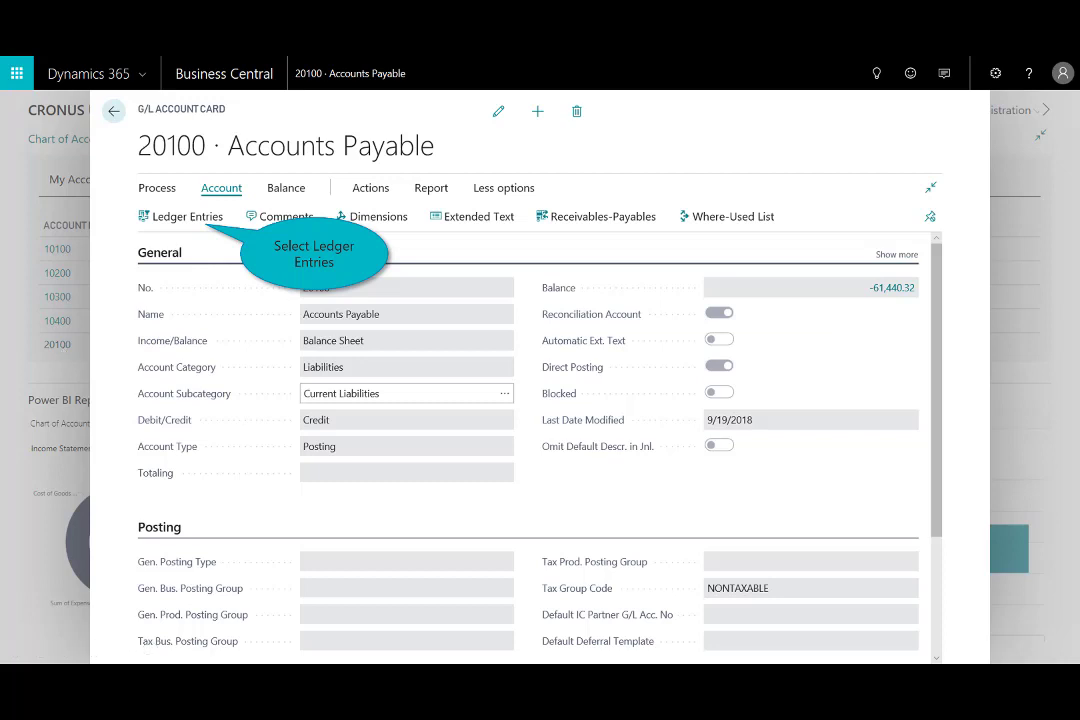
pyautogui.click(185, 216)
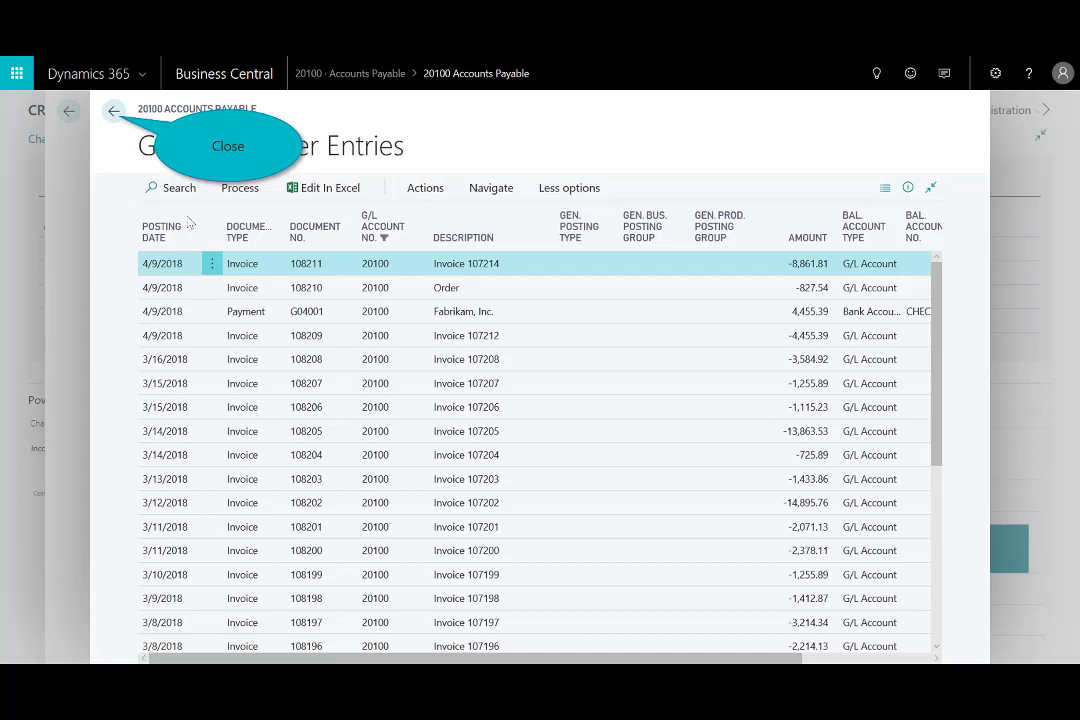
pyautogui.click(115, 112)
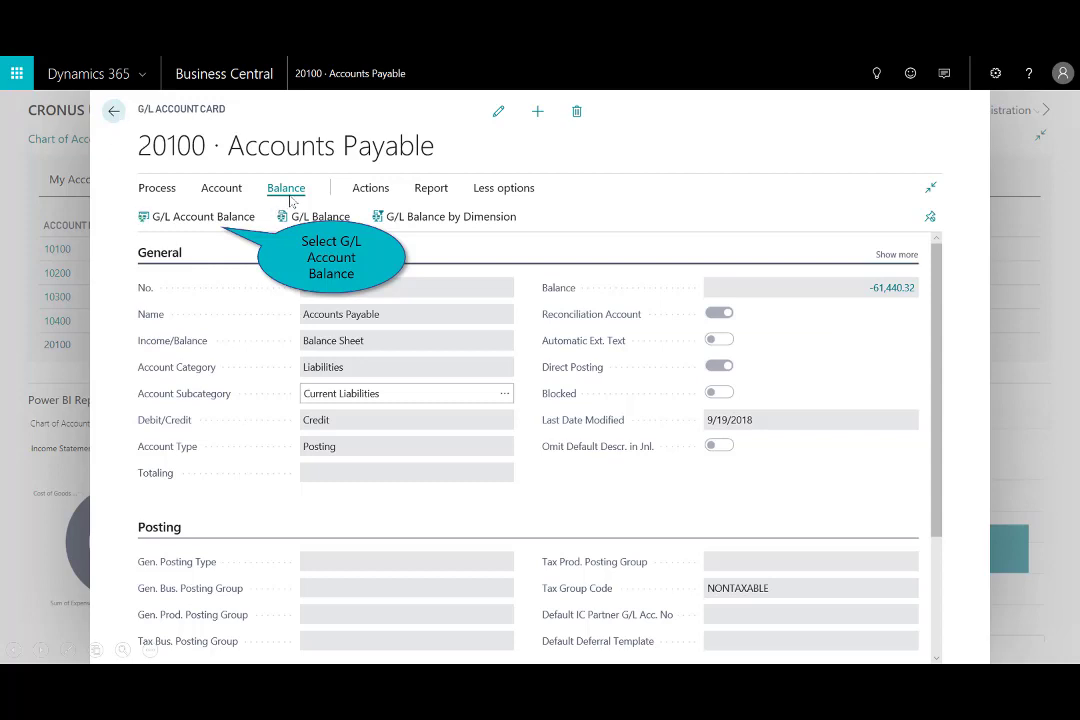
pyautogui.click(205, 217)
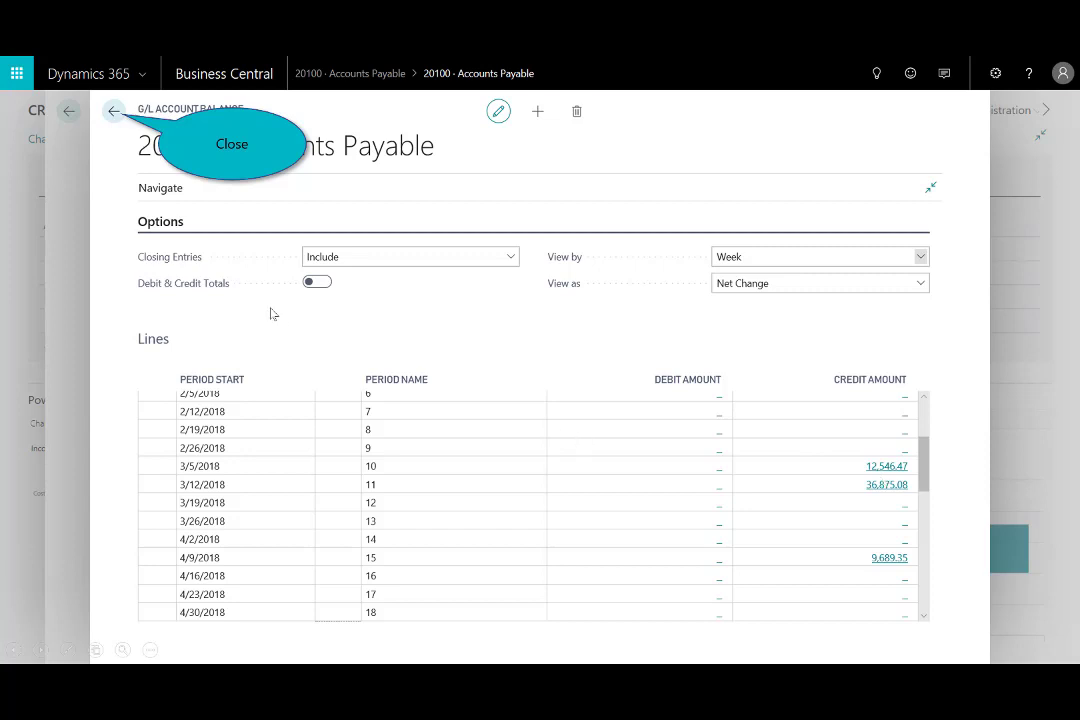
pyautogui.click(113, 112)
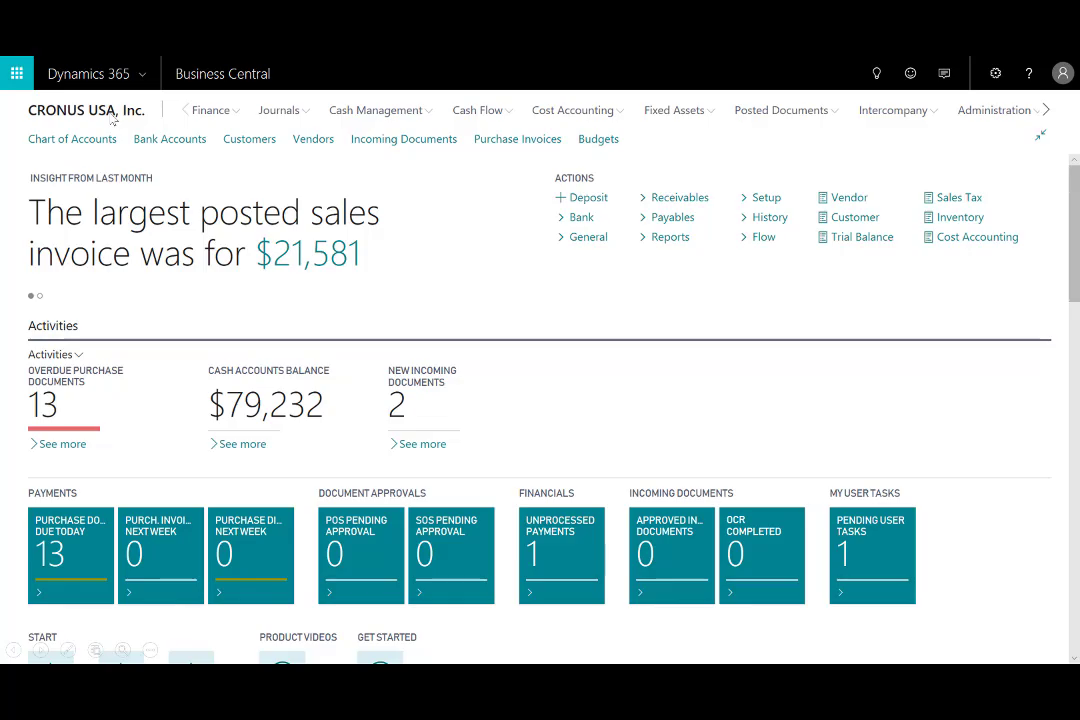